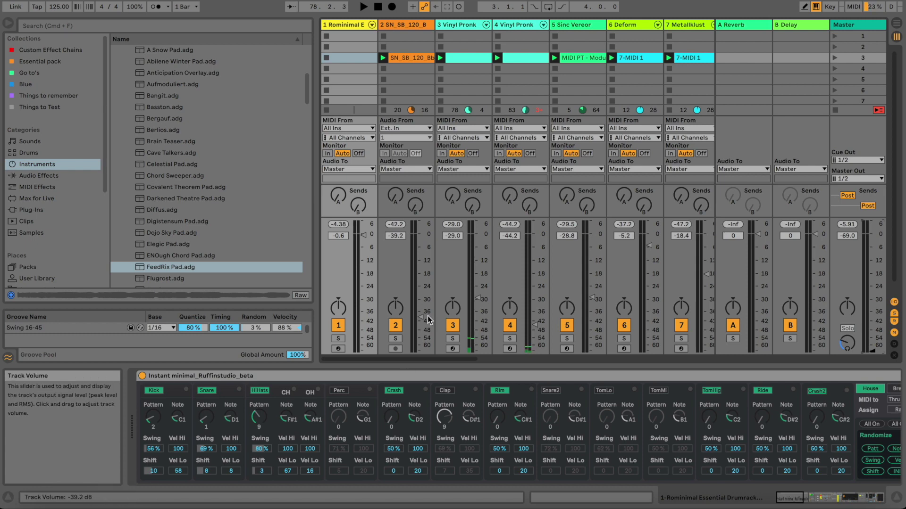
Select the 5 Sinc Vereor track to show its device chain
{"action": "left_click", "coordinate": [580, 27]}
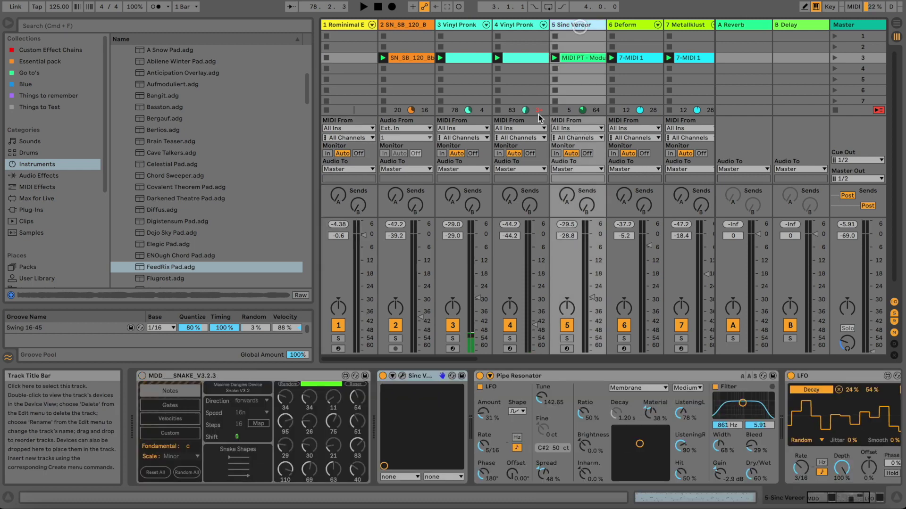
Open the track 5 Sinc Vereor plug-in panel to view it, then close it
{"action": "left_click", "coordinate": [401, 376]}
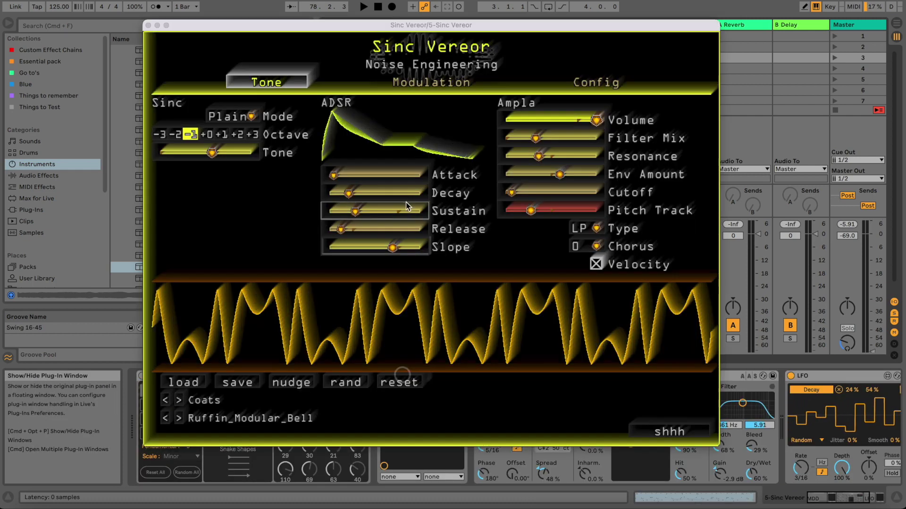
{"action": "left_click", "coordinate": [147, 26]}
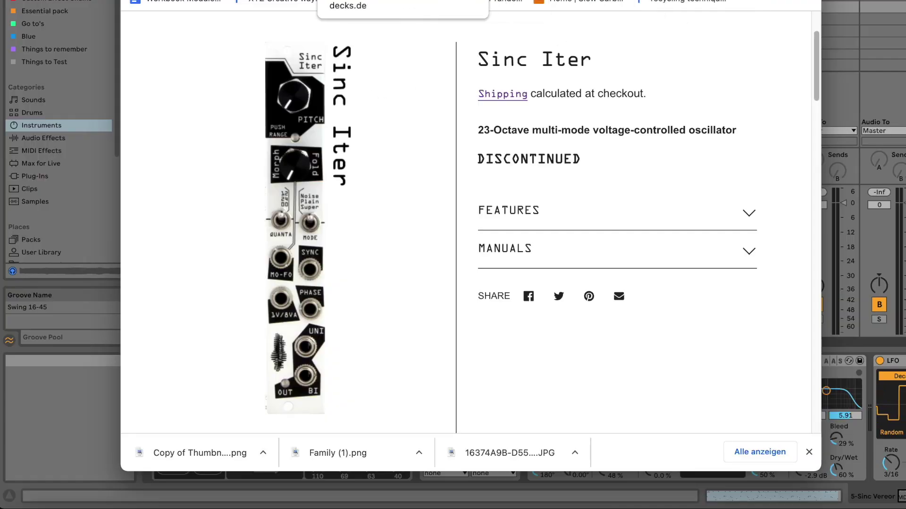
Preview Direkt's 'Past Present' from the decks.de direkt search results, then pause it
{"action": "left_click", "coordinate": [335, 1]}
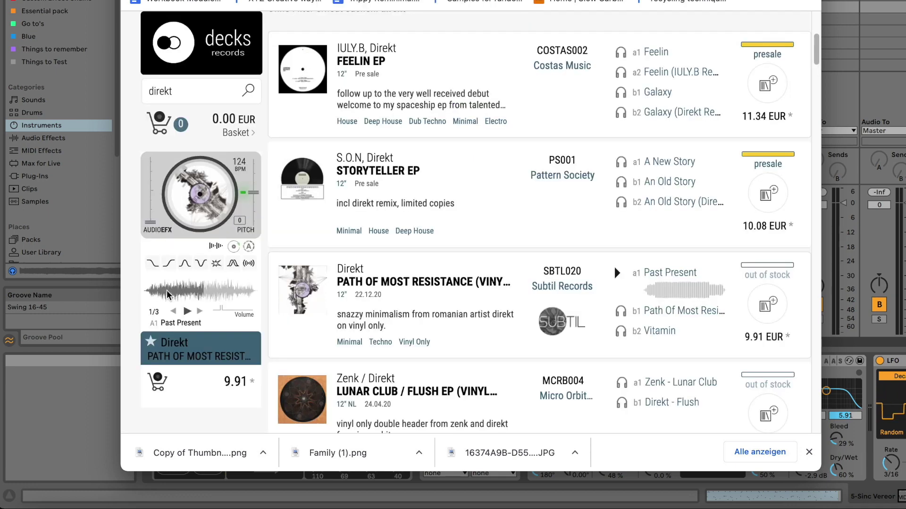
{"action": "left_click", "coordinate": [187, 312]}
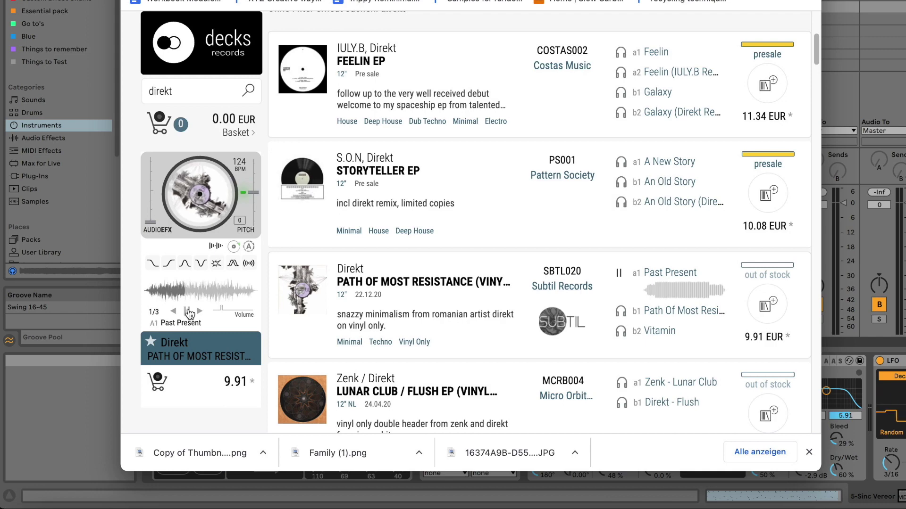
{"action": "left_click", "coordinate": [188, 312]}
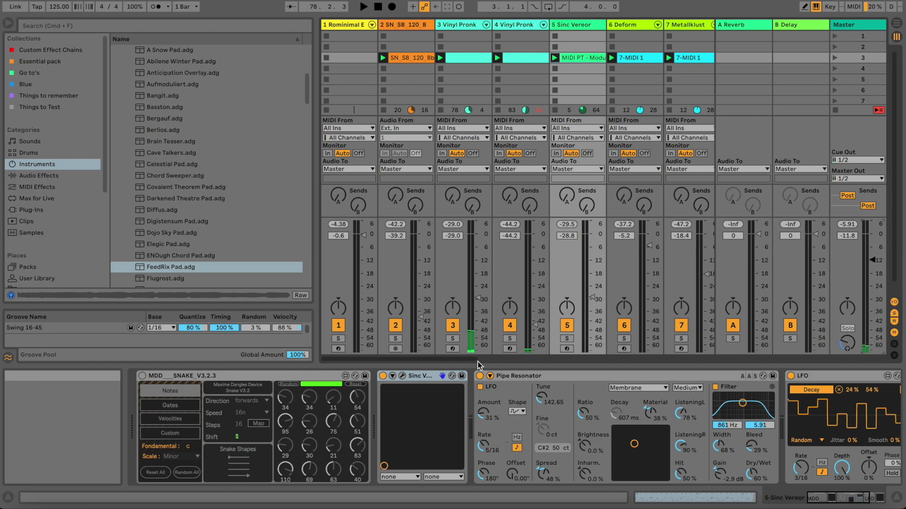
Start the set playing and raise the master volume to about -5.8 dB
{"action": "mouse_move", "coordinate": [458, 362]}
{"action": "left_mouse_down"}
{"action": "mouse_move", "coordinate": [590, 361]}
{"action": "mouse_move", "coordinate": [453, 360]}
{"action": "left_mouse_up"}
{"action": "key", "text": "space"}
{"action": "left_click_drag", "start_coordinate": [869, 271], "coordinate": [868, 258]}
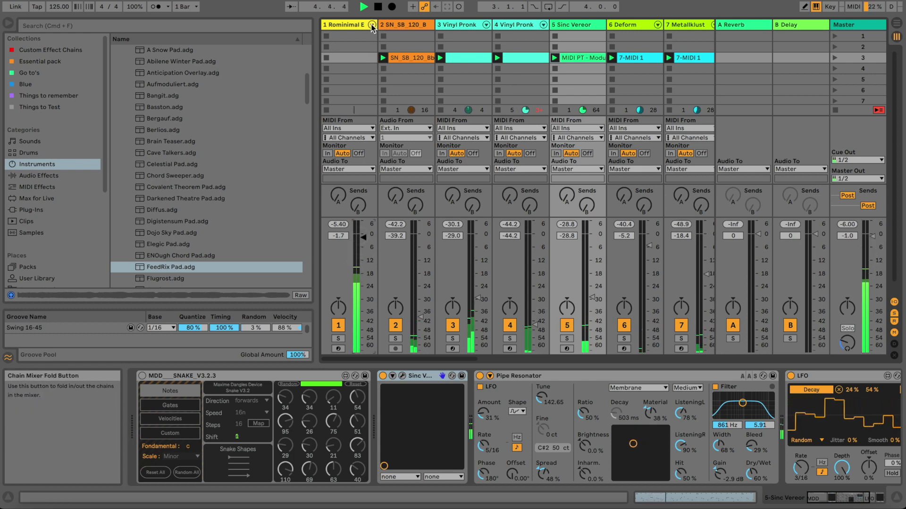
{"action": "key", "text": "XF86AudioRaiseVolume"}
{"action": "left_click_drag", "start_coordinate": [375, 366], "coordinate": [479, 364]}
Solo track 13 instead of track 11 and lower its volume
{"action": "left_click", "coordinate": [549, 340]}
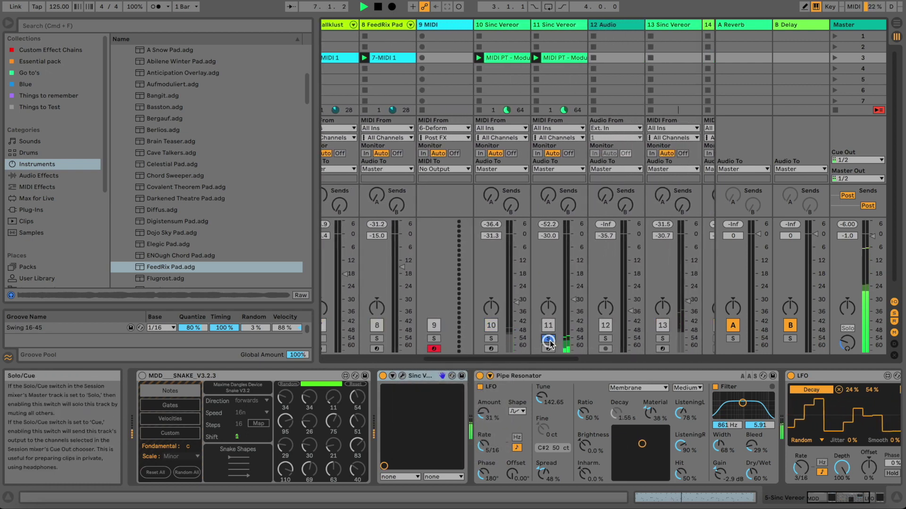
{"action": "left_click", "coordinate": [663, 339]}
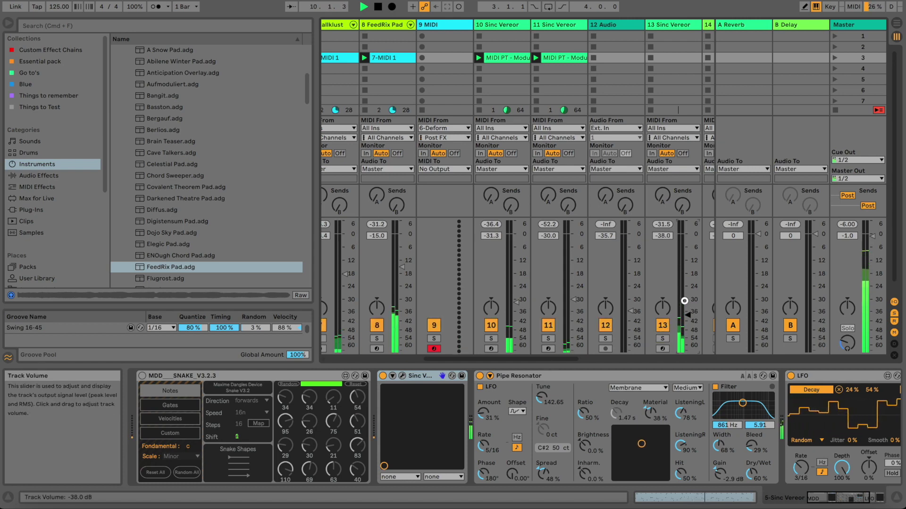
{"action": "left_click_drag", "start_coordinate": [496, 359], "coordinate": [553, 356]}
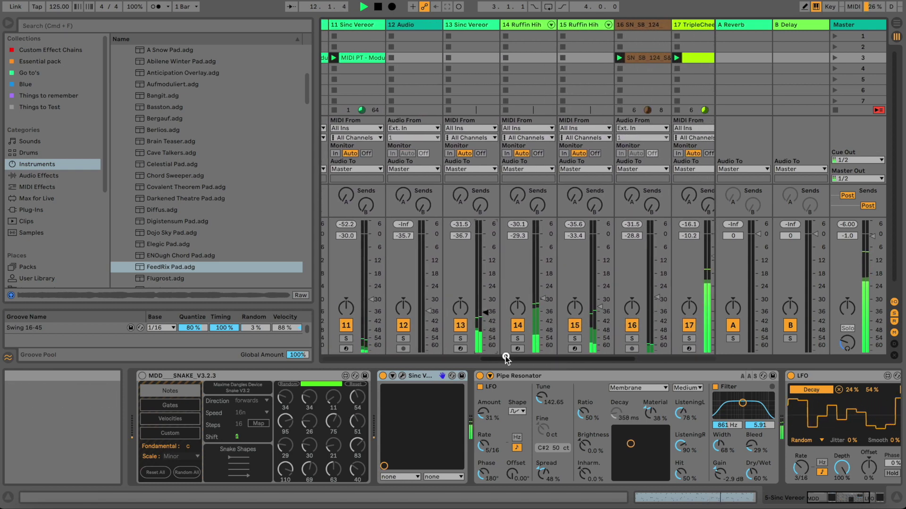
{"action": "left_click_drag", "start_coordinate": [514, 359], "coordinate": [602, 367]}
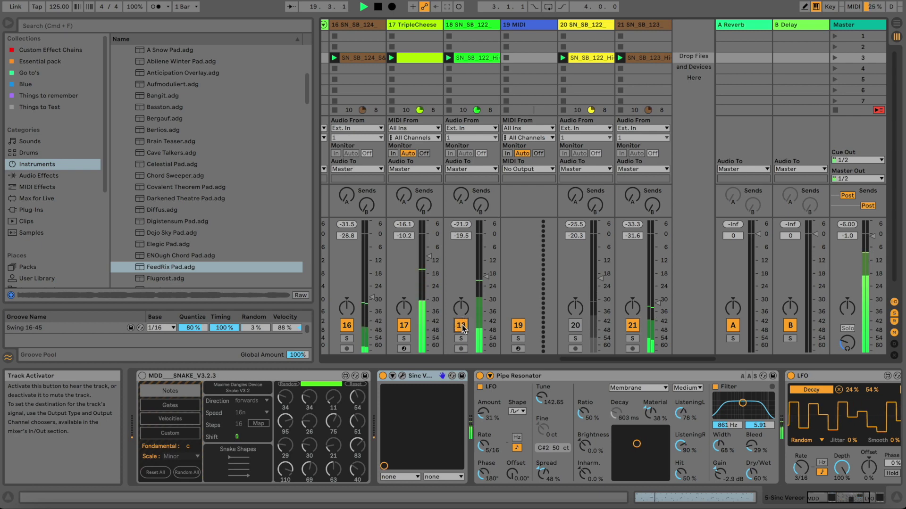
{"action": "left_click_drag", "start_coordinate": [560, 360], "coordinate": [216, 330]}
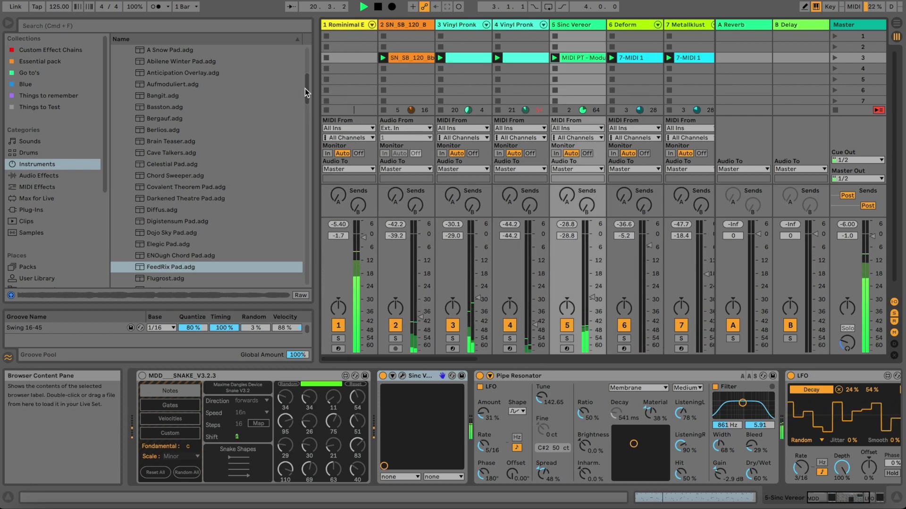
Set the Rominimal drum rack's kick pattern to 2, then stop playback
{"action": "left_click", "coordinate": [351, 25]}
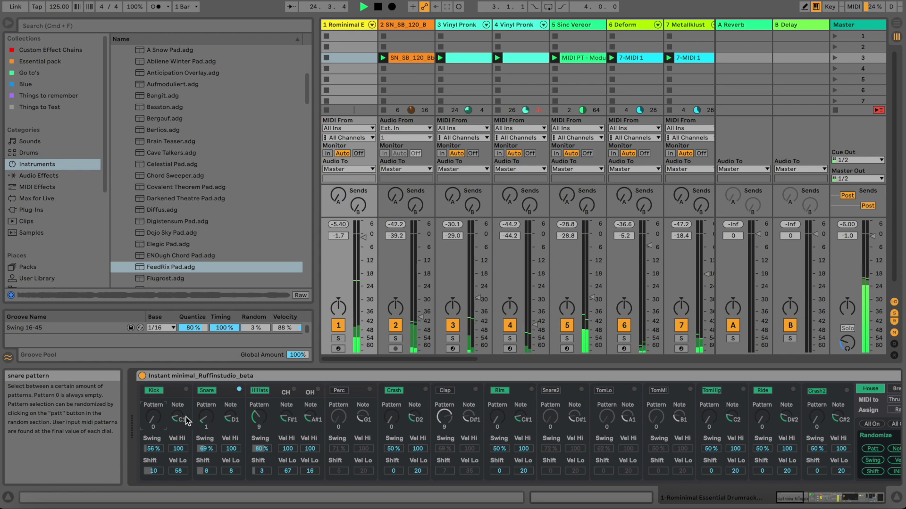
{"action": "left_click_drag", "start_coordinate": [153, 417], "coordinate": [154, 395]}
{"action": "scroll", "coordinate": [488, 26], "scroll_direction": "right", "scroll_amount": 10}
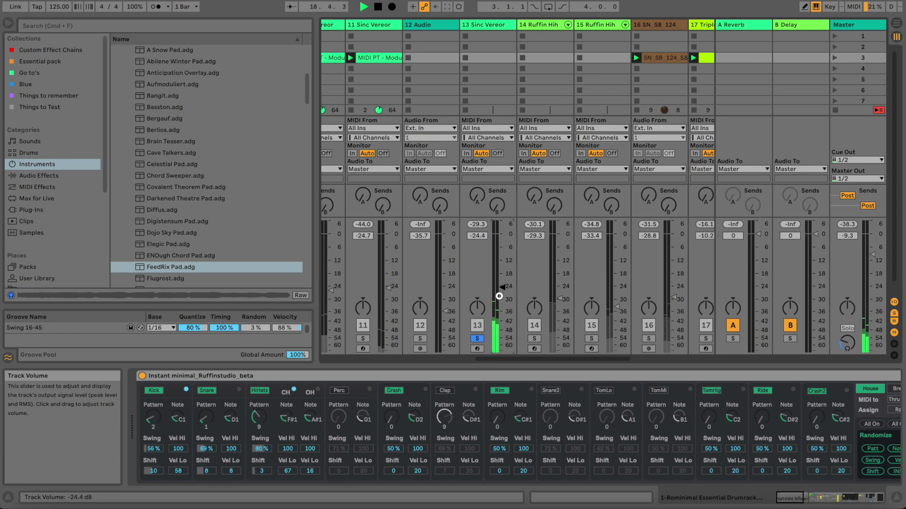
{"action": "scroll", "coordinate": [499, 296], "scroll_direction": "down", "scroll_amount": 2}
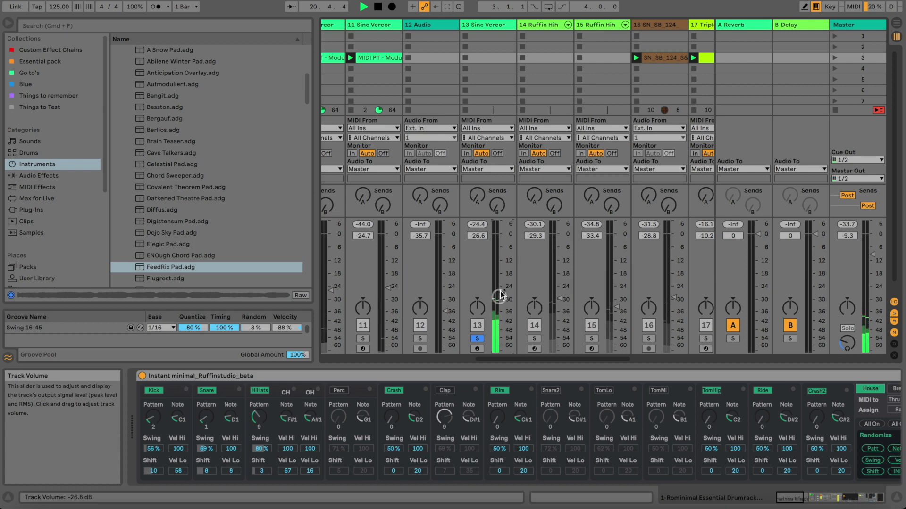
{"action": "key", "text": "space"}
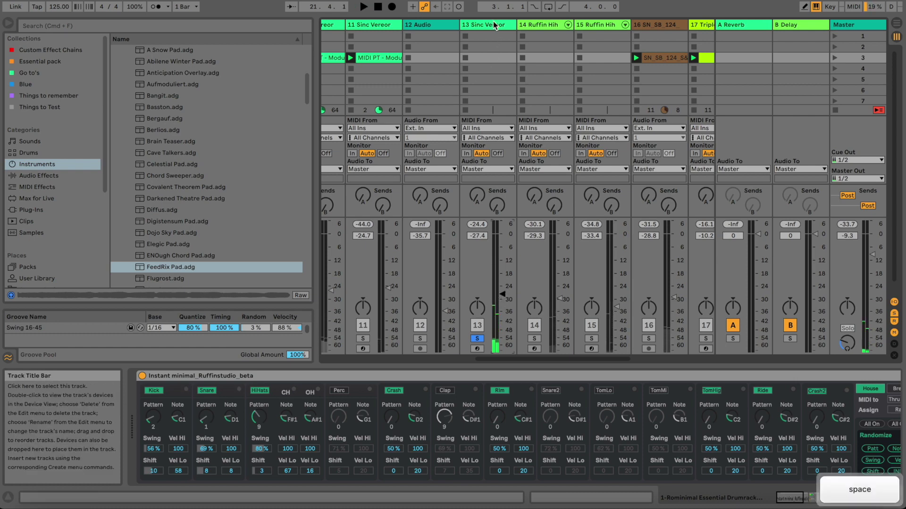
Show track 13's devices, open its Sinc Vereor panel, and check the Sinc Iter page
{"action": "left_click", "coordinate": [486, 24]}
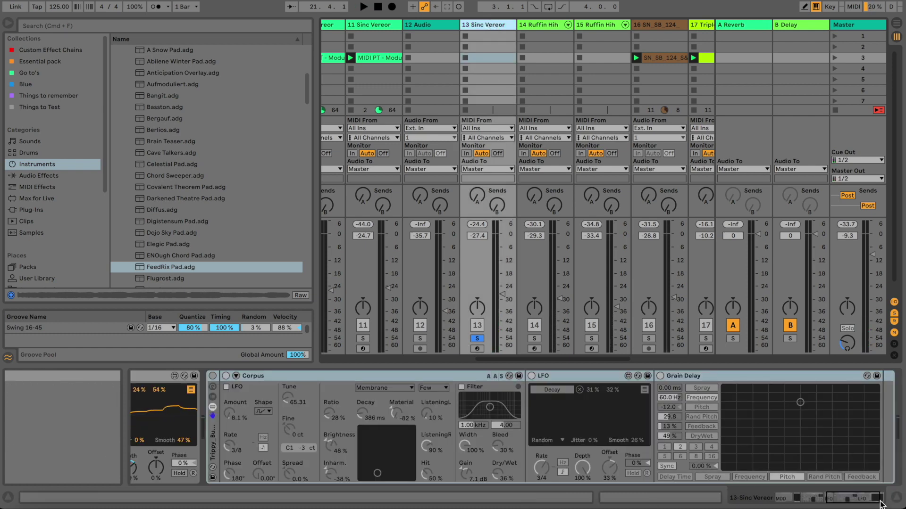
{"action": "left_click_drag", "start_coordinate": [865, 499], "coordinate": [810, 499]}
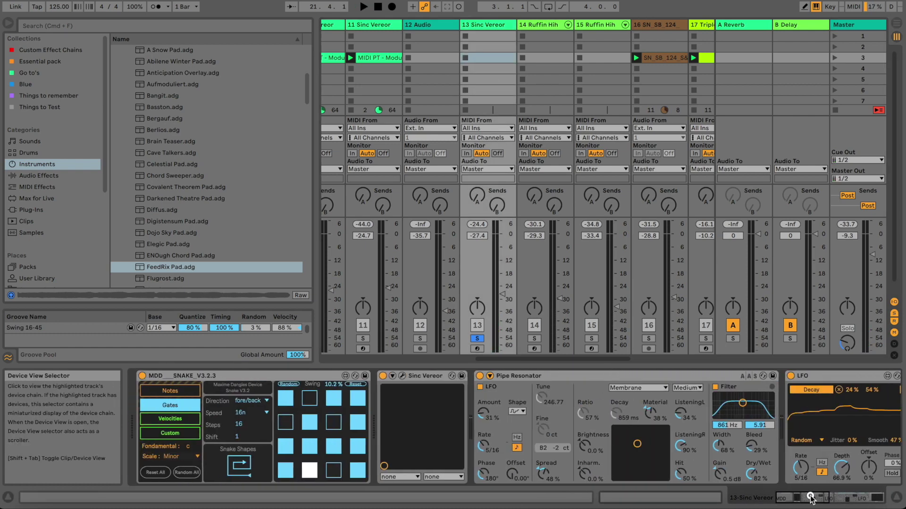
{"action": "left_click", "coordinate": [403, 378]}
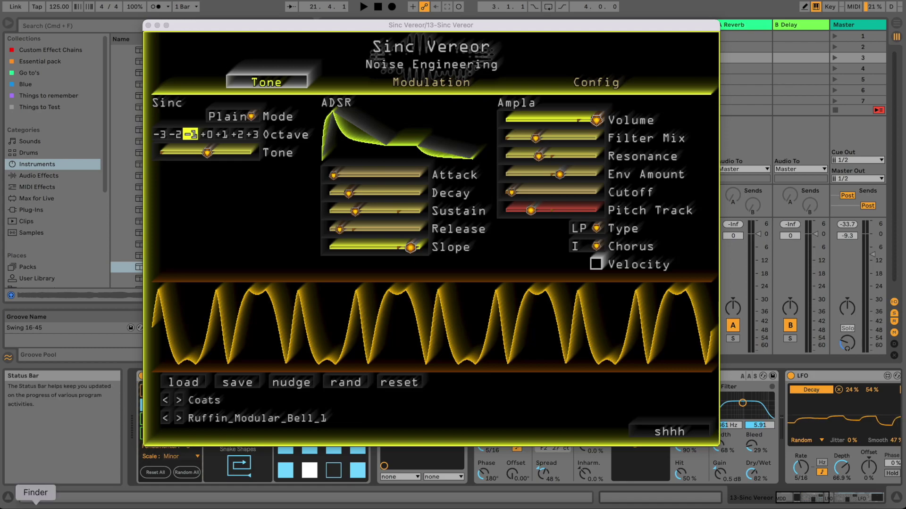
{"action": "left_click", "coordinate": [92, 504]}
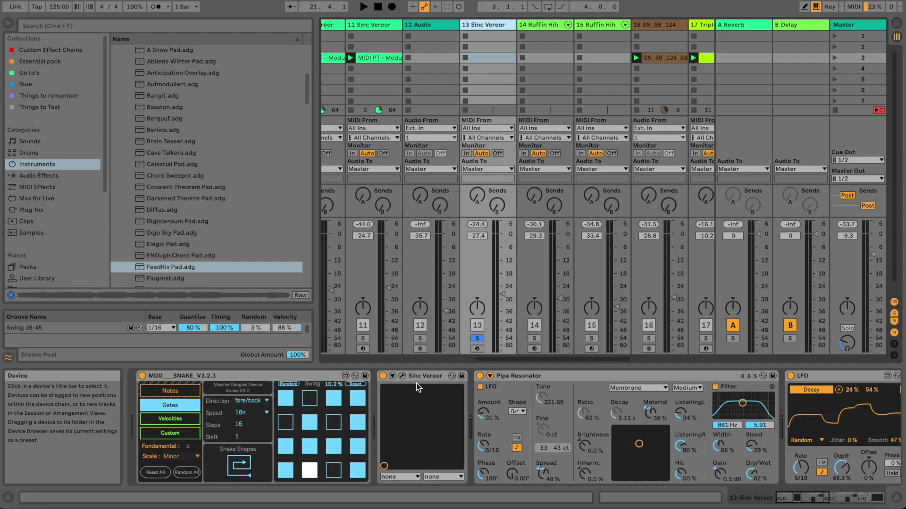
{"action": "scroll", "coordinate": [823, 499], "scroll_direction": "up", "scroll_amount": 2}
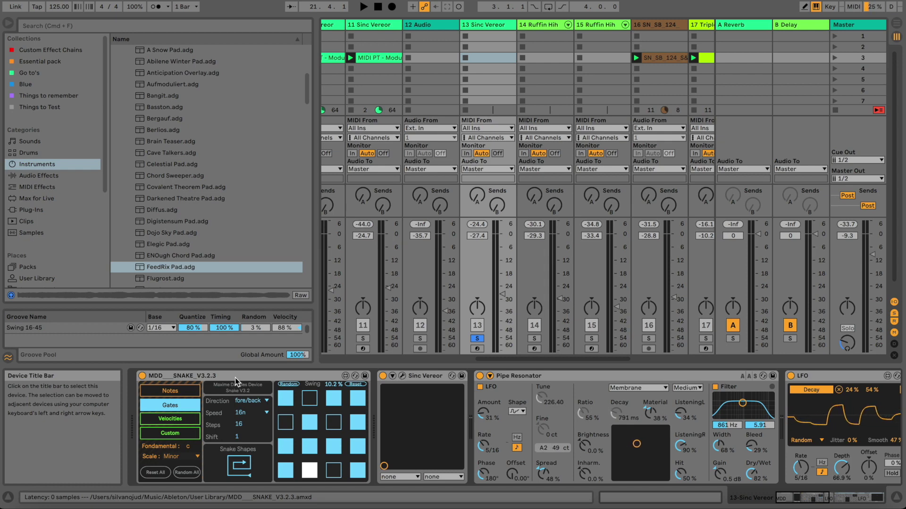
Reposition the Sinc Vereor panel to inspect the patch, restart playback, and close the panel
{"action": "left_click", "coordinate": [403, 376]}
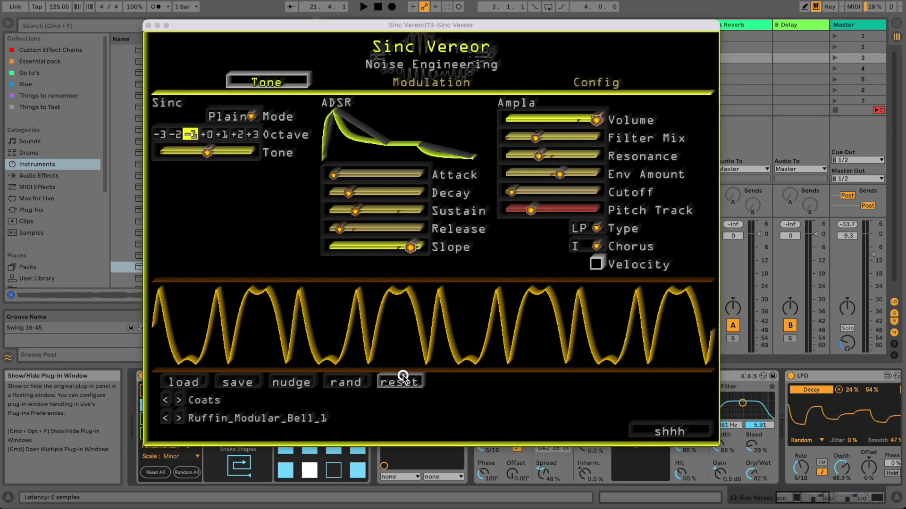
{"action": "left_click_drag", "start_coordinate": [432, 29], "coordinate": [434, 26]}
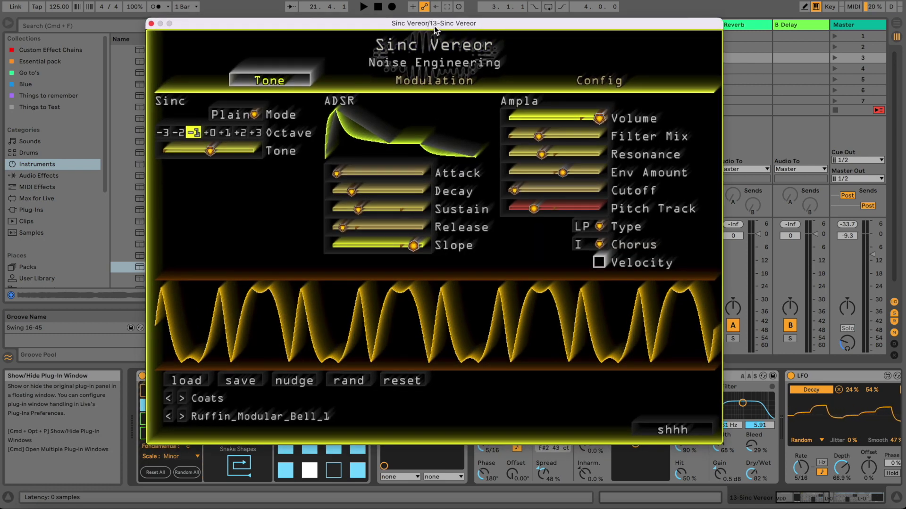
{"action": "left_click_drag", "start_coordinate": [434, 26], "coordinate": [422, 33]}
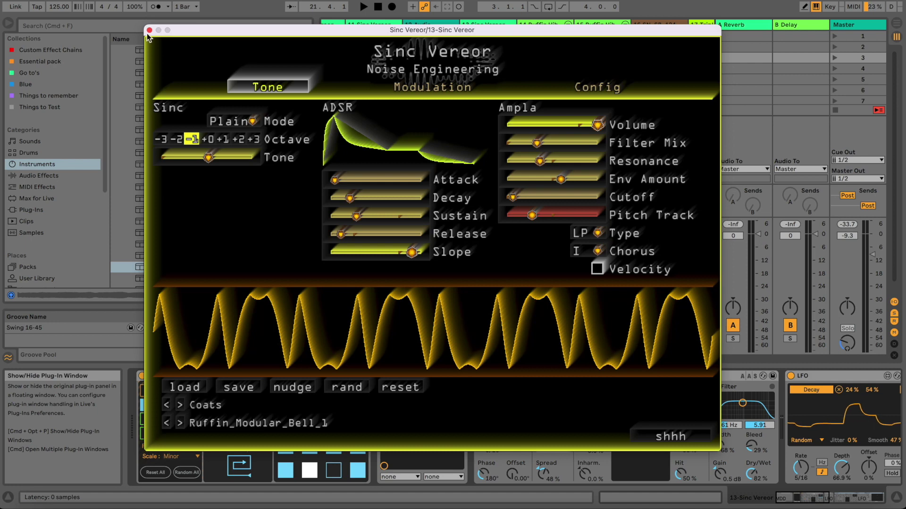
{"action": "key", "text": "super+alt+p"}
{"action": "key", "text": "space"}
{"action": "left_click", "coordinate": [160, 406]}
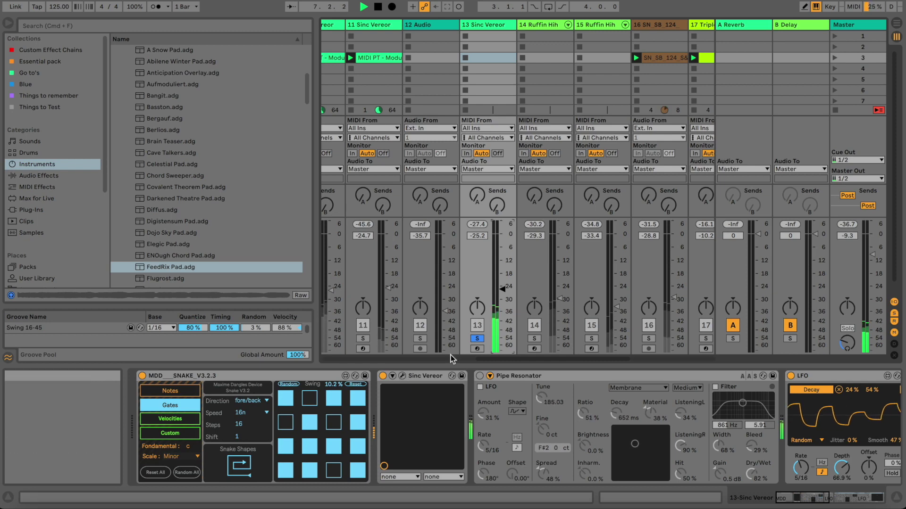
Open the Sinc Vereor panel and adjust the envelope's Slope and Release
{"action": "left_click", "coordinate": [402, 376]}
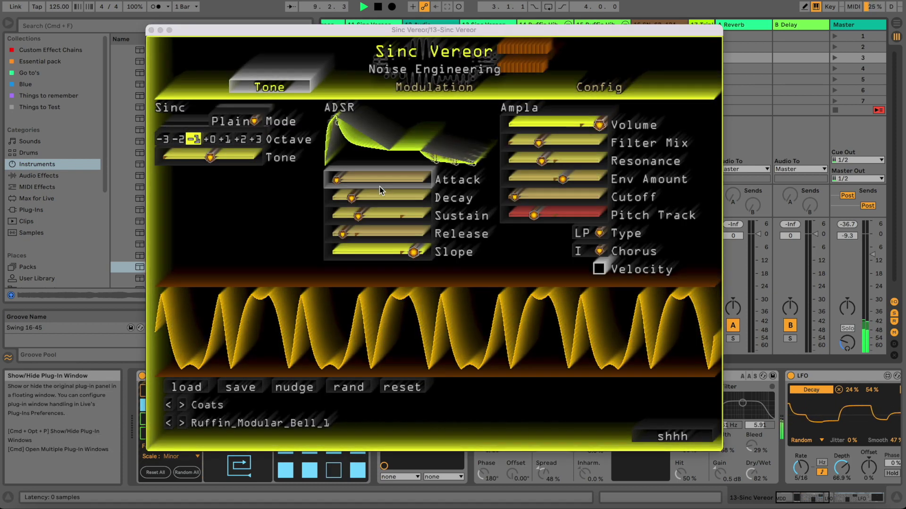
{"action": "left_click_drag", "start_coordinate": [375, 249], "coordinate": [406, 254]}
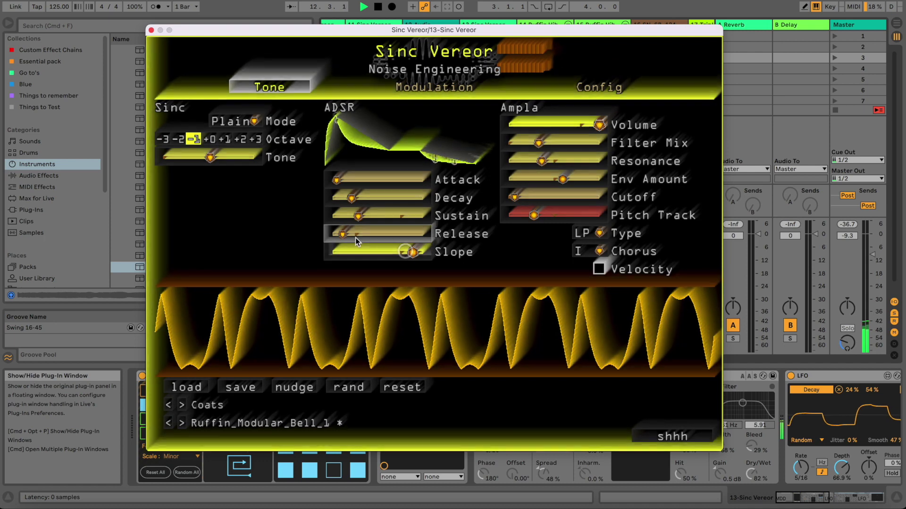
{"action": "left_click_drag", "start_coordinate": [343, 233], "coordinate": [448, 227]}
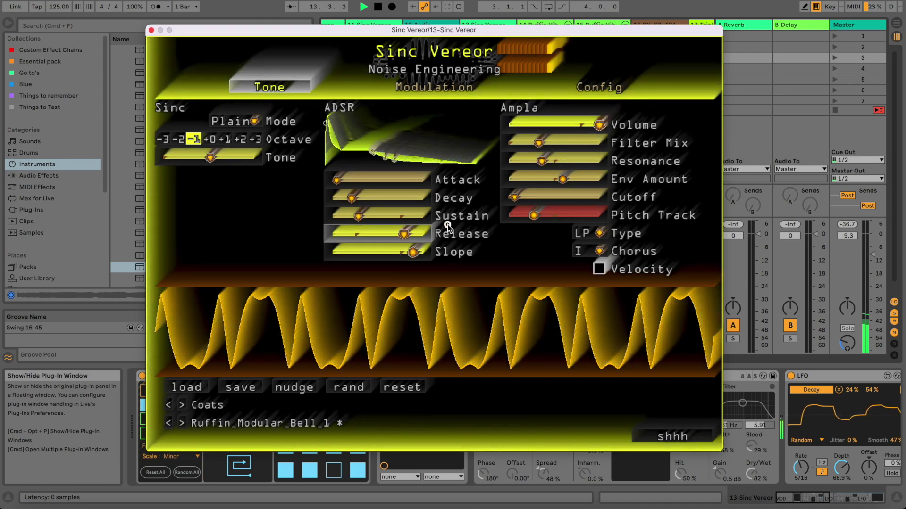
{"action": "left_click_drag", "start_coordinate": [389, 228], "coordinate": [361, 230]}
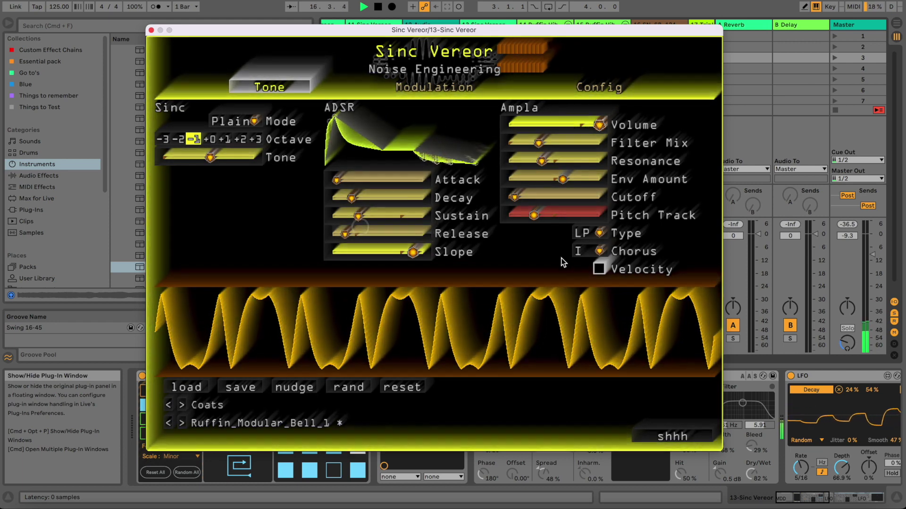
Set the Sinc Vereor Chorus to I after trying II and off
{"action": "left_click", "coordinate": [584, 252]}
{"action": "left_click", "coordinate": [582, 276]}
{"action": "left_click", "coordinate": [585, 254]}
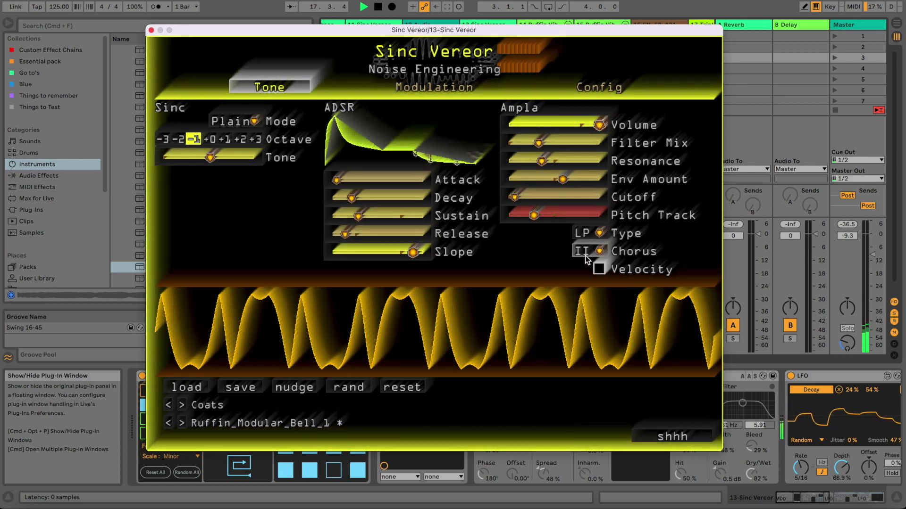
{"action": "left_click", "coordinate": [587, 251]}
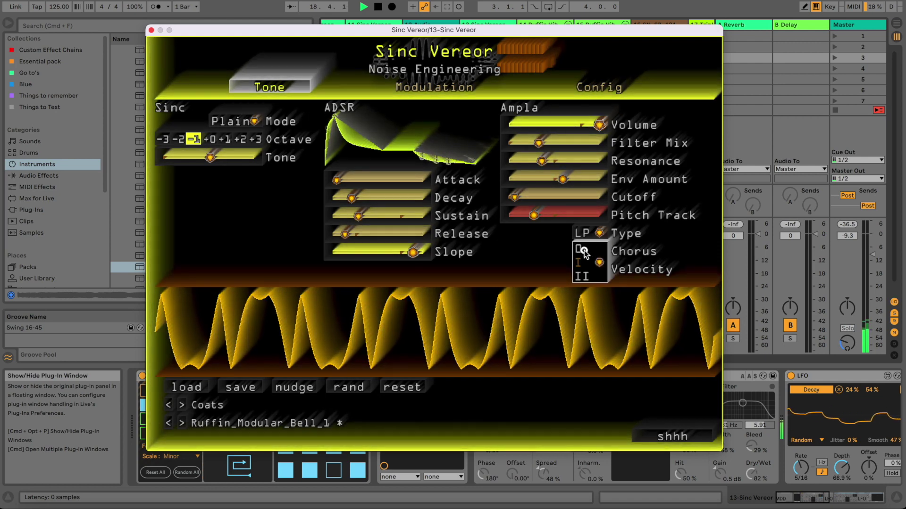
{"action": "left_click", "coordinate": [587, 250]}
{"action": "left_click", "coordinate": [584, 262]}
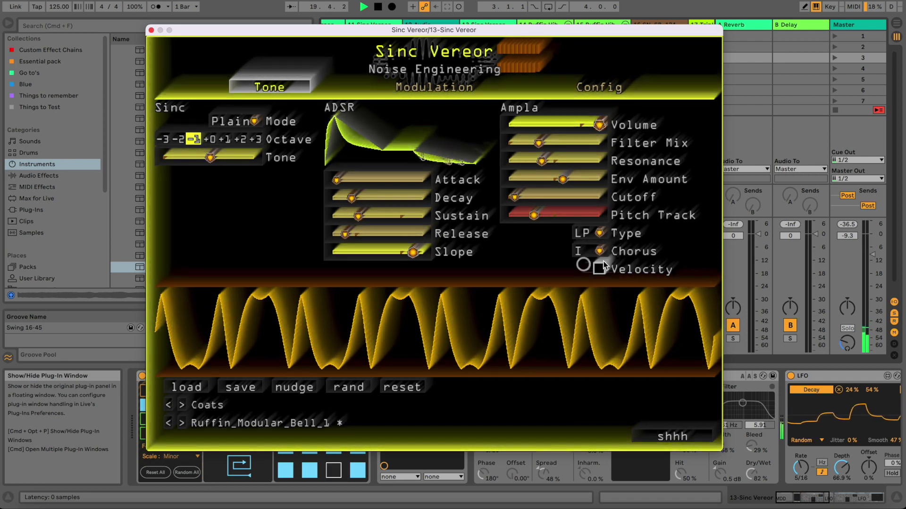
Raise Filter Mix, Env Amount, Cutoff and Pitch Track, with velocity response left off
{"action": "left_click", "coordinate": [601, 267]}
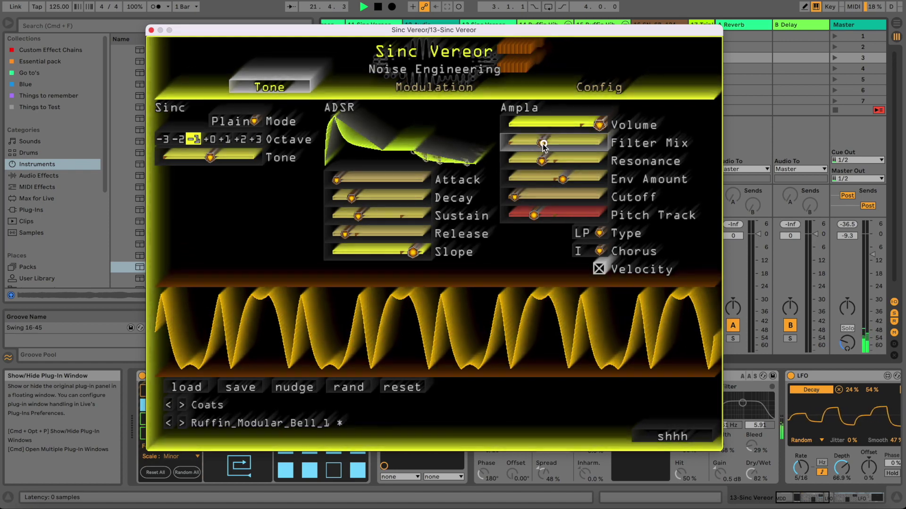
{"action": "left_click_drag", "start_coordinate": [541, 144], "coordinate": [578, 160]}
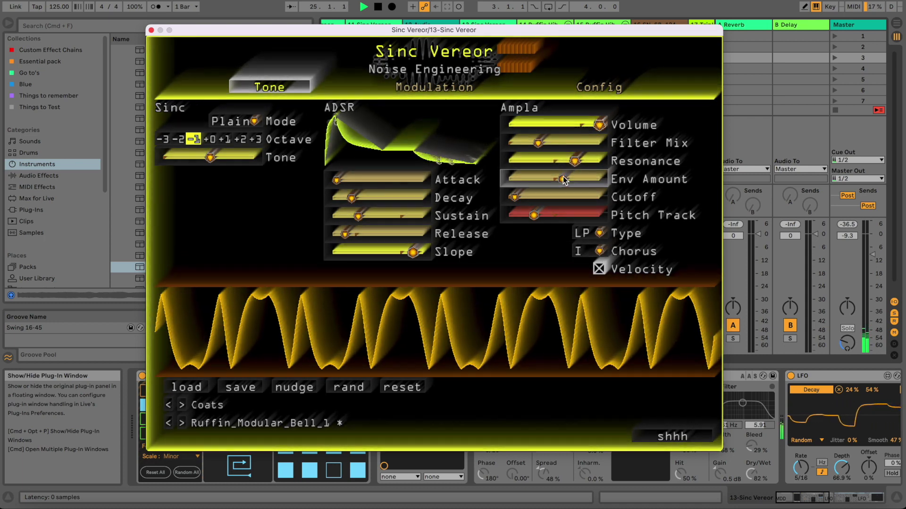
{"action": "left_click_drag", "start_coordinate": [563, 179], "coordinate": [589, 179]}
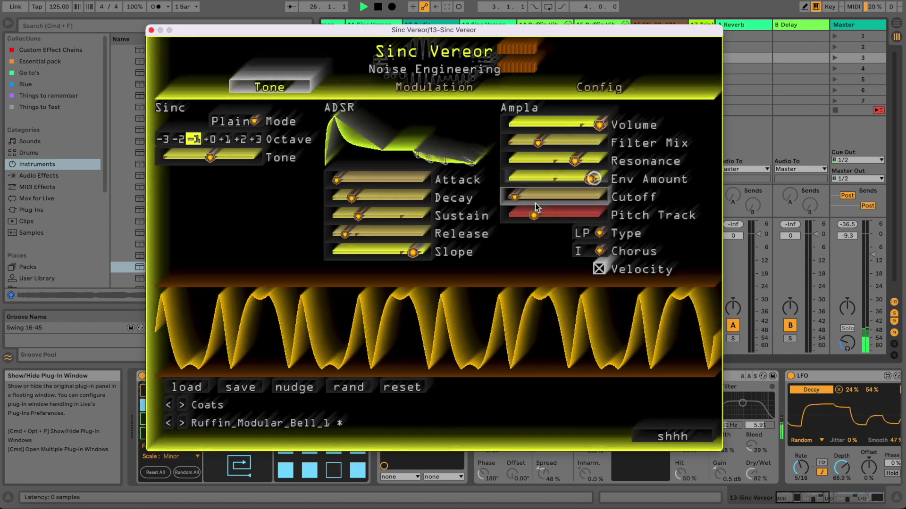
{"action": "left_click_drag", "start_coordinate": [515, 197], "coordinate": [585, 197]}
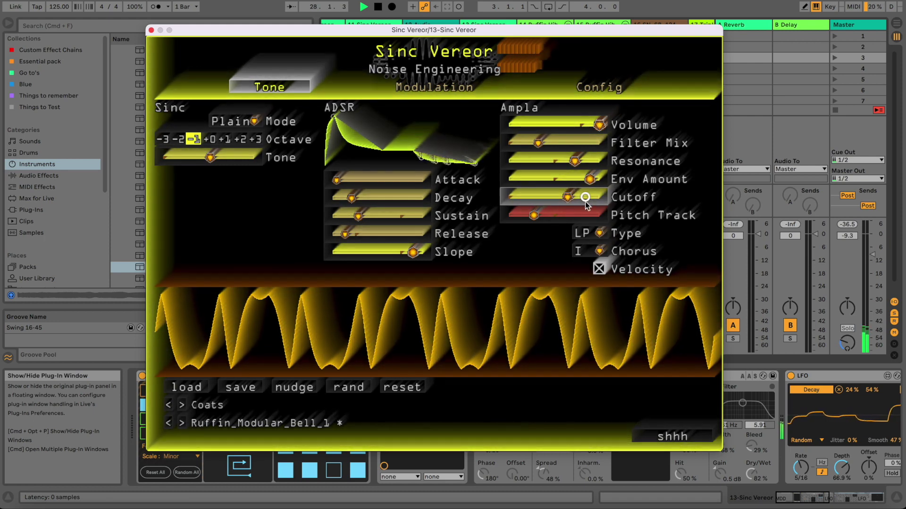
{"action": "left_click", "coordinate": [599, 269]}
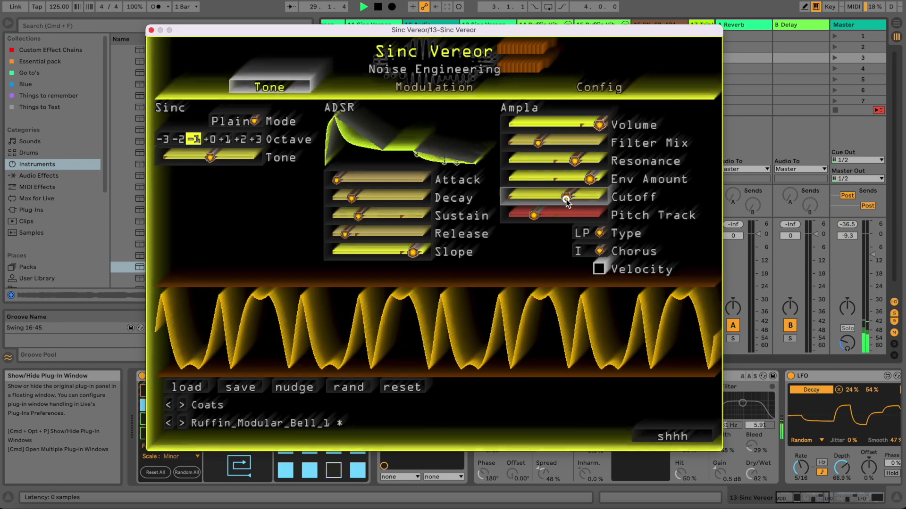
{"action": "left_click_drag", "start_coordinate": [568, 199], "coordinate": [568, 217]}
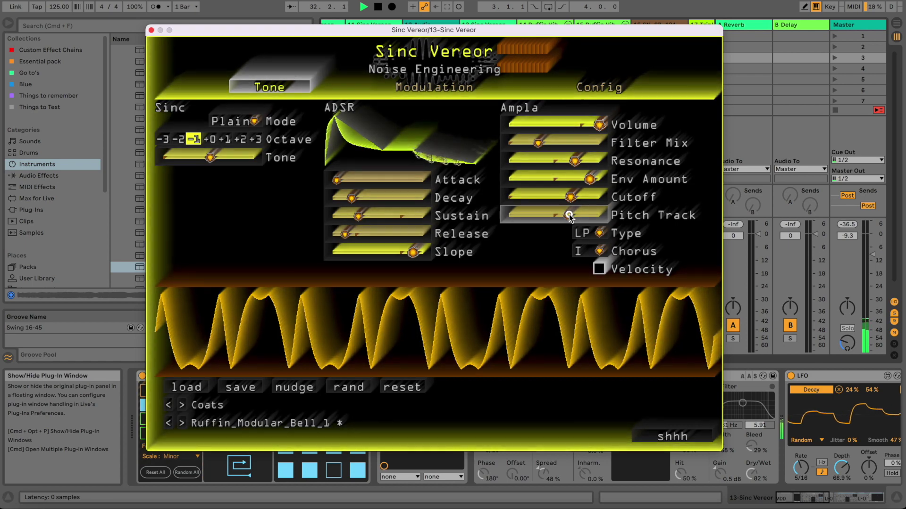
{"action": "left_click_drag", "start_coordinate": [567, 217], "coordinate": [571, 217]}
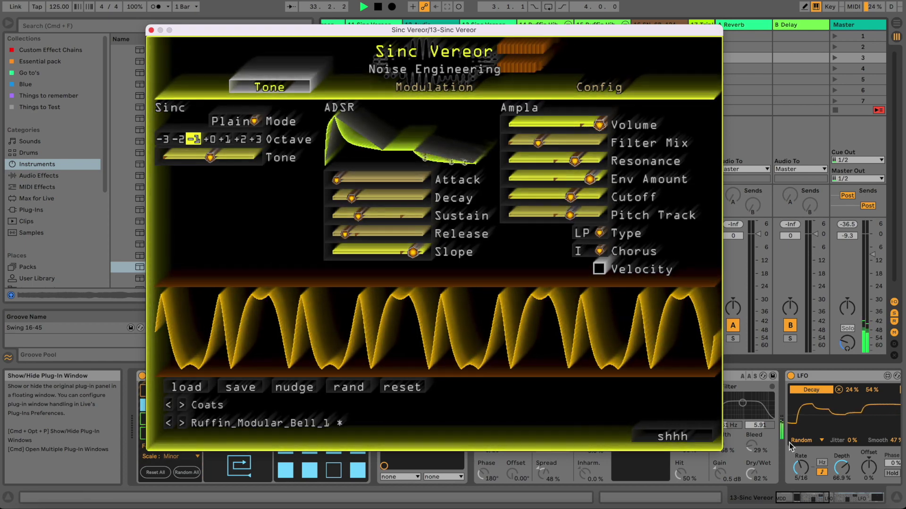
Switch the synthesis mode to Super and raise the Tone for a sharper waveform
{"action": "left_click_drag", "start_coordinate": [819, 497], "coordinate": [815, 482]}
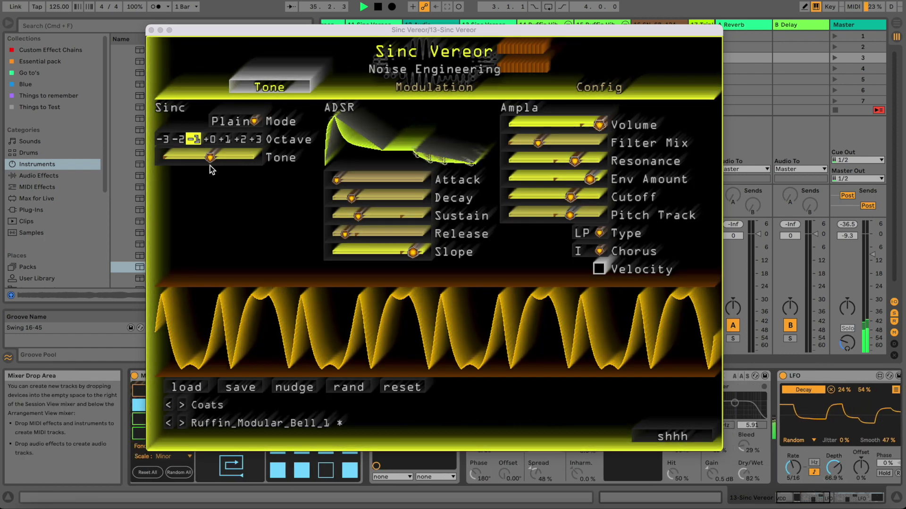
{"action": "left_click", "coordinate": [231, 122]}
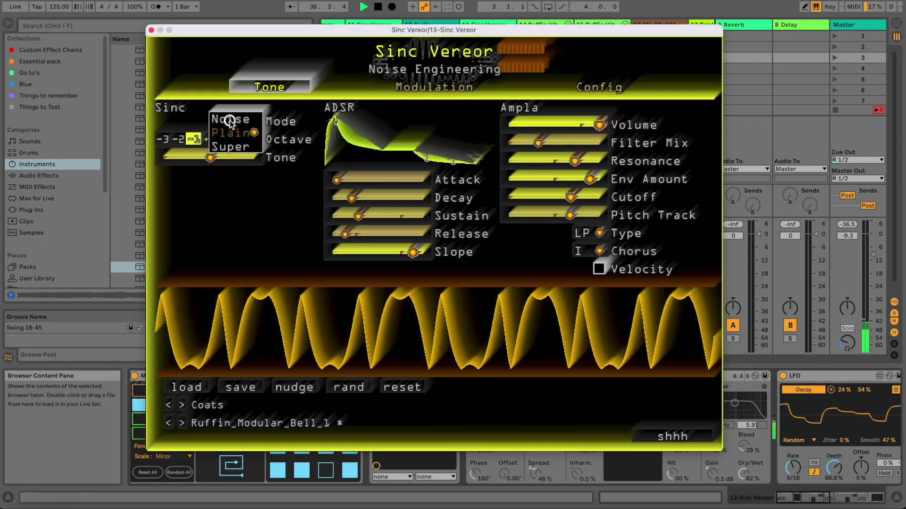
{"action": "left_click", "coordinate": [231, 122]}
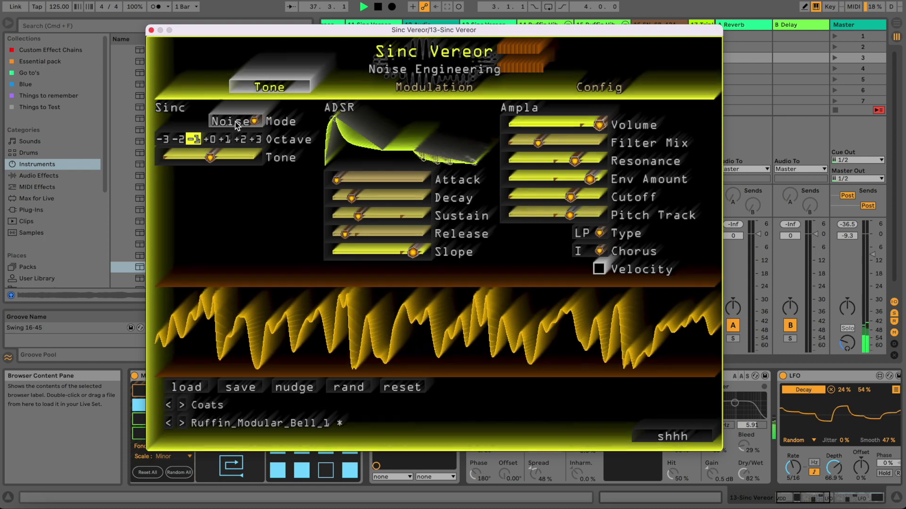
{"action": "left_click", "coordinate": [234, 124]}
{"action": "left_click", "coordinate": [230, 133]}
{"action": "left_click", "coordinate": [231, 121]}
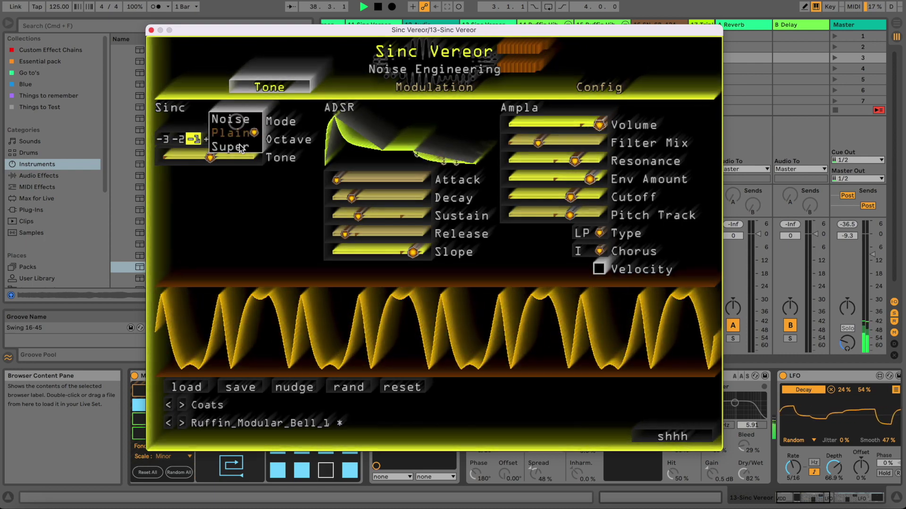
{"action": "left_click", "coordinate": [232, 147]}
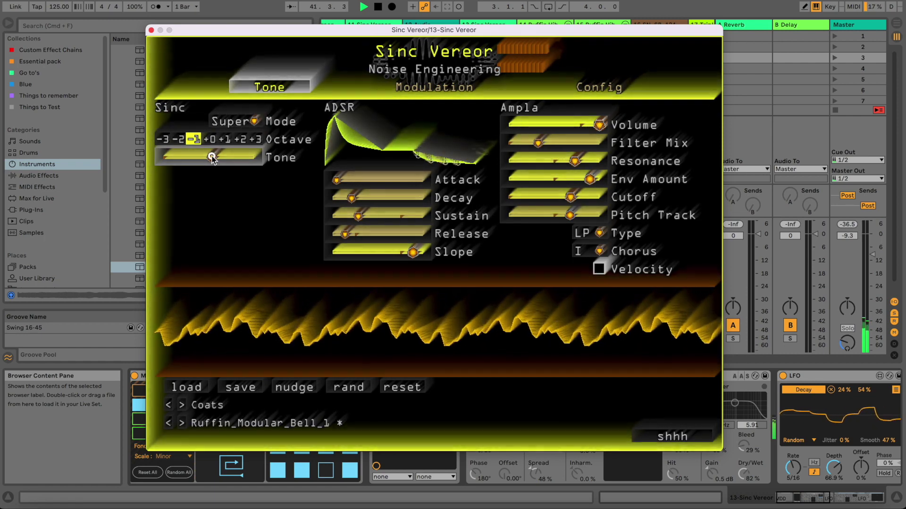
{"action": "left_click_drag", "start_coordinate": [211, 157], "coordinate": [236, 156]}
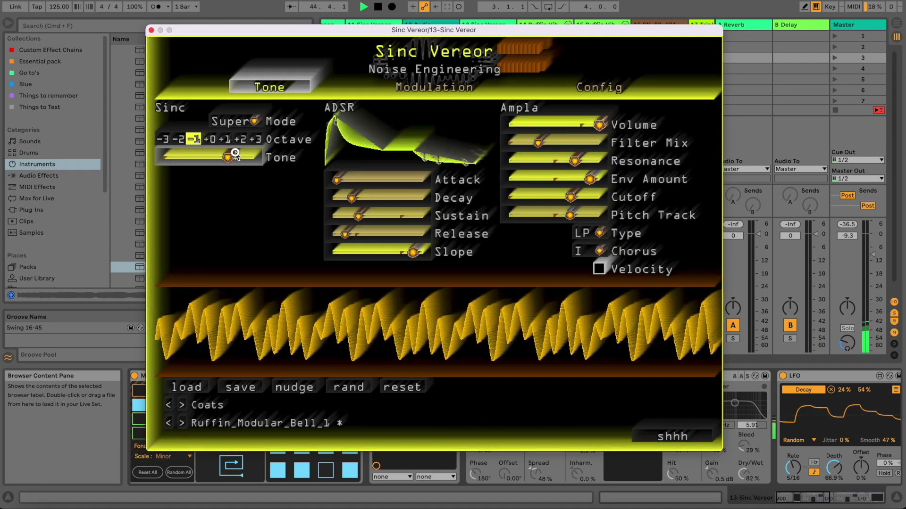
{"action": "left_click", "coordinate": [802, 424]}
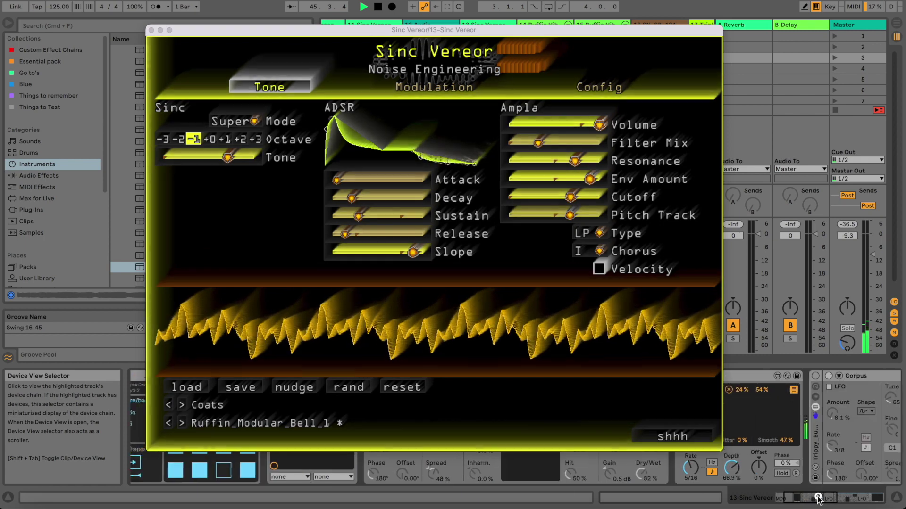
{"action": "left_click", "coordinate": [798, 429]}
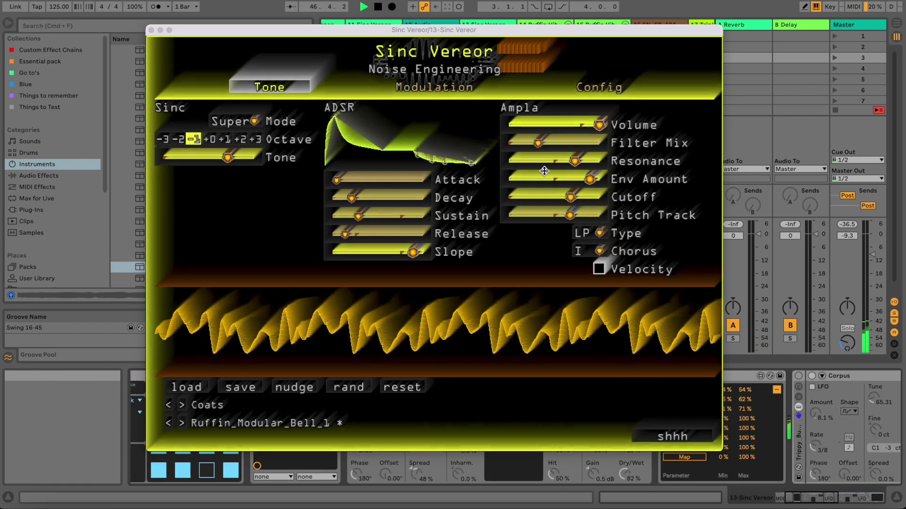
Expose Sinc Vereor's Tone as a device parameter via Configure
{"action": "left_click", "coordinate": [151, 30]}
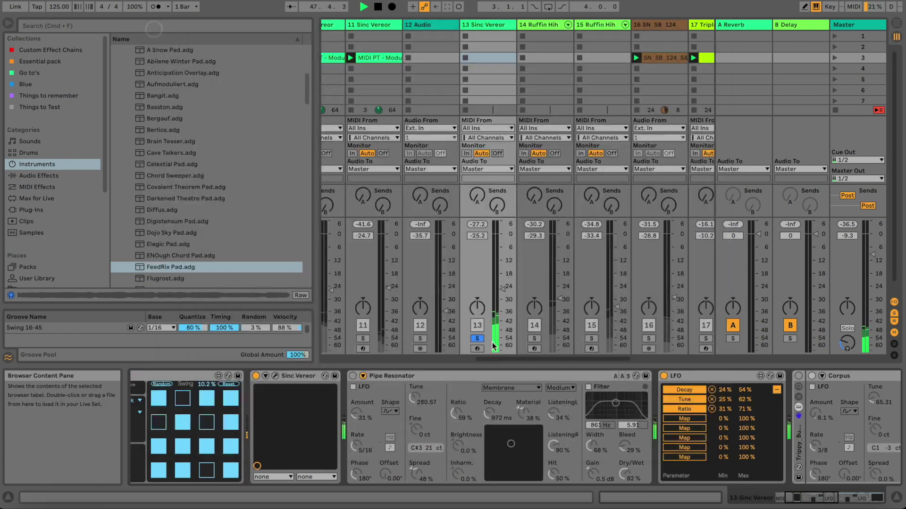
{"action": "left_click", "coordinate": [268, 377]}
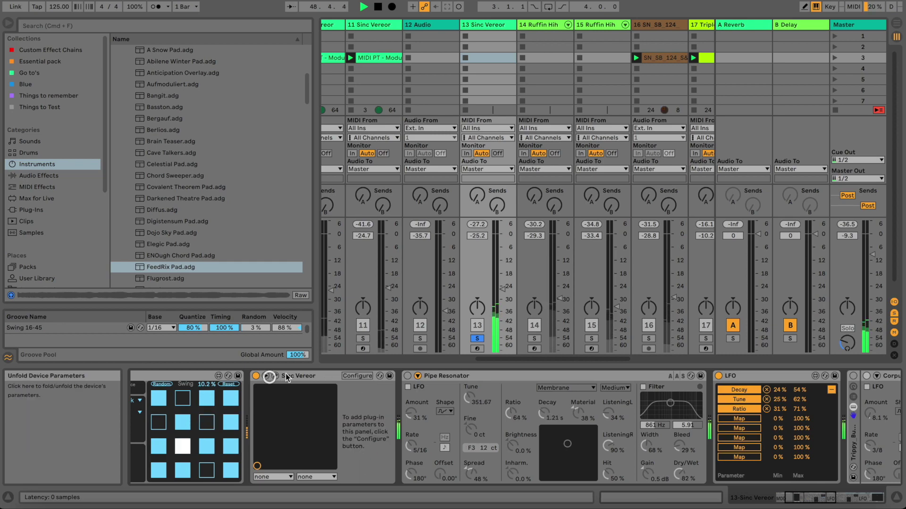
{"action": "left_click", "coordinate": [357, 376]}
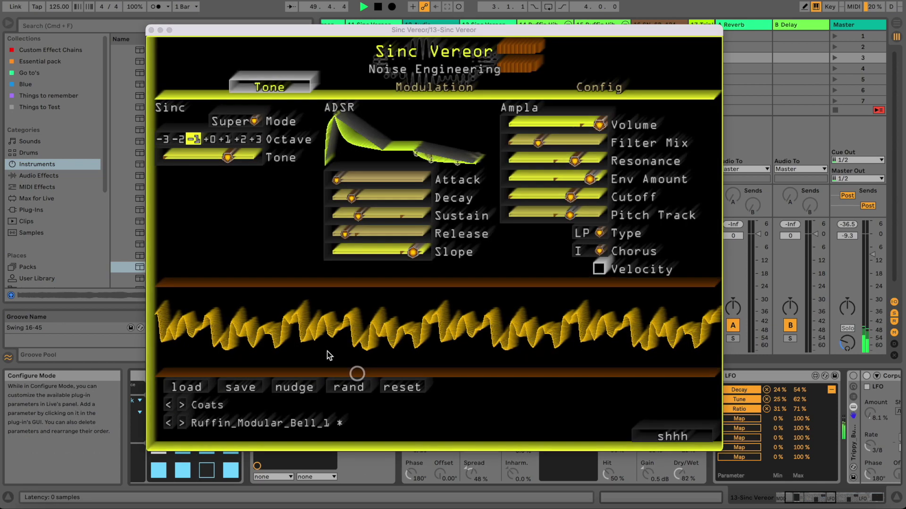
{"action": "left_click", "coordinate": [228, 157]}
{"action": "left_click", "coordinate": [804, 459]}
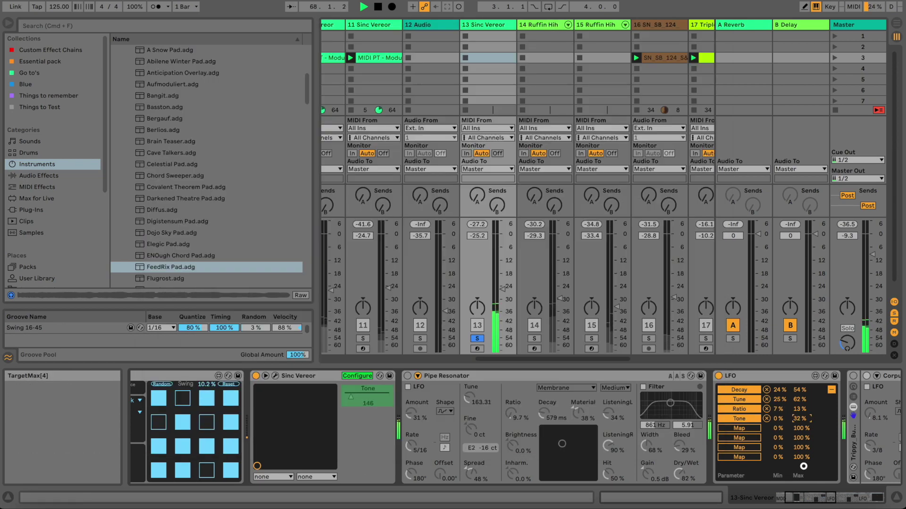
Set the LFO's Tone modulation range to about 34%–58%
{"action": "left_click_drag", "start_coordinate": [783, 419], "coordinate": [783, 414]}
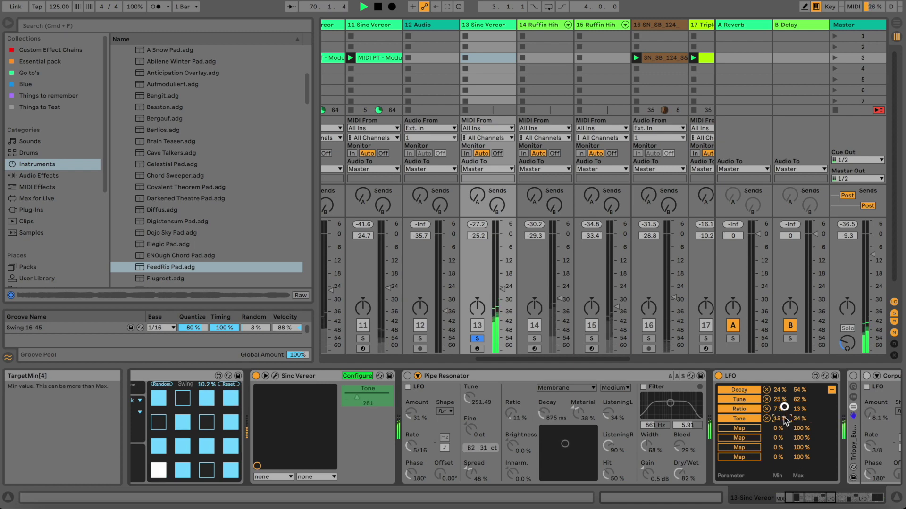
{"action": "left_click_drag", "start_coordinate": [792, 417], "coordinate": [792, 420]}
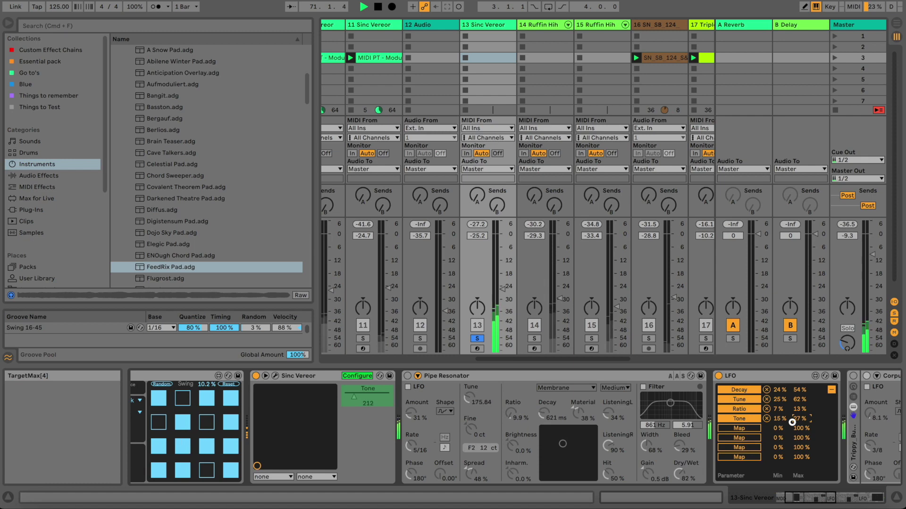
{"action": "left_click", "coordinate": [779, 417]}
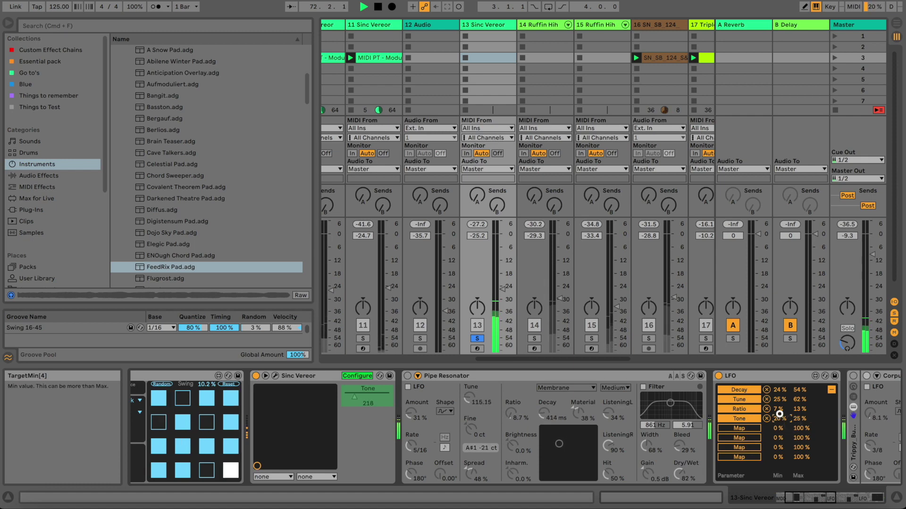
{"action": "mouse_move", "coordinate": [779, 414]}
{"action": "left_mouse_down"}
{"action": "mouse_move", "coordinate": [792, 419]}
{"action": "mouse_move", "coordinate": [776, 418]}
{"action": "left_mouse_up"}
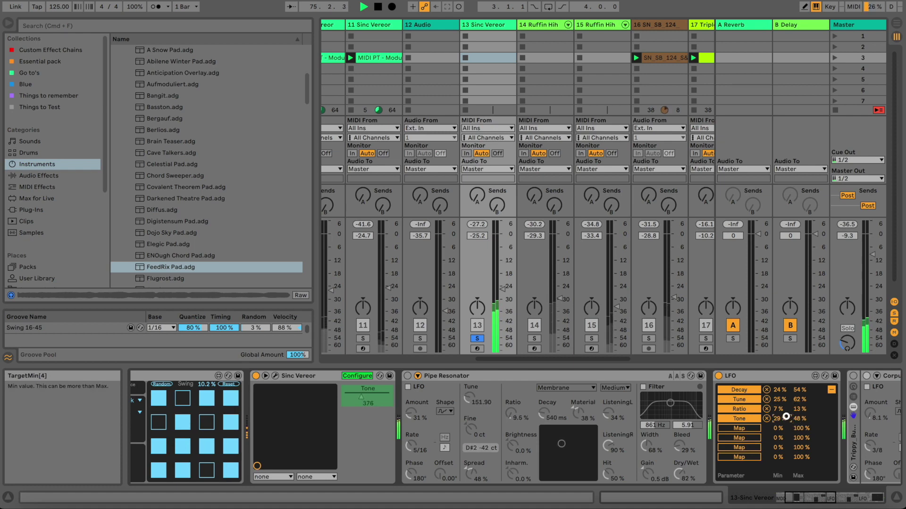
{"action": "left_click_drag", "start_coordinate": [789, 418], "coordinate": [794, 413]}
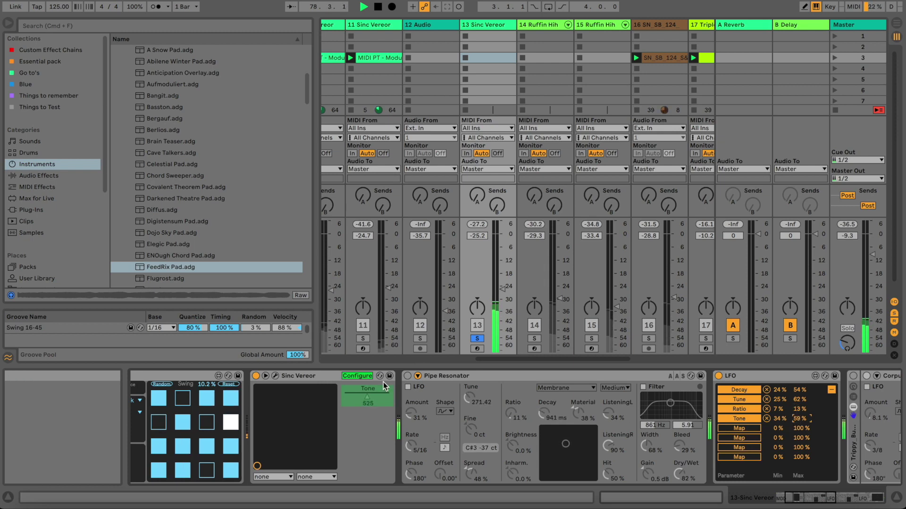
Set Sinc Vereor's mode to Plain at octave -1 and raise Tone slightly
{"action": "left_click", "coordinate": [275, 376]}
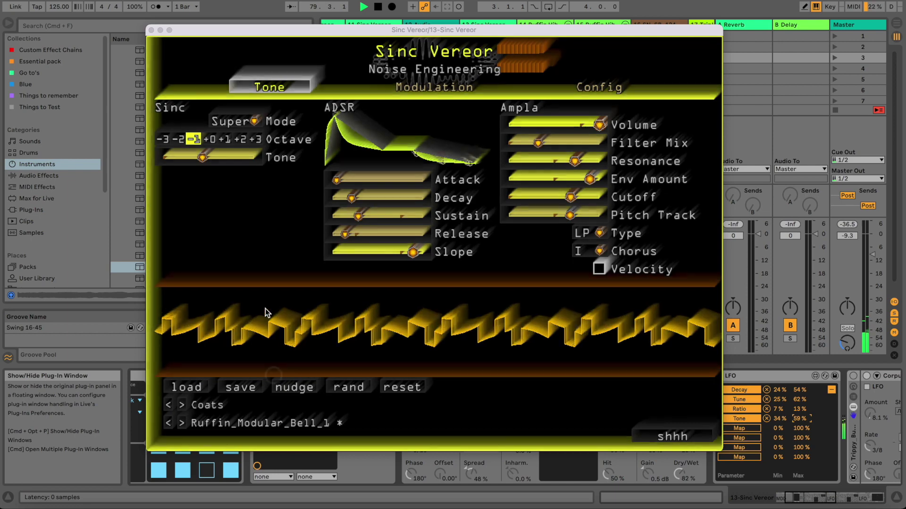
{"action": "left_click", "coordinate": [180, 140]}
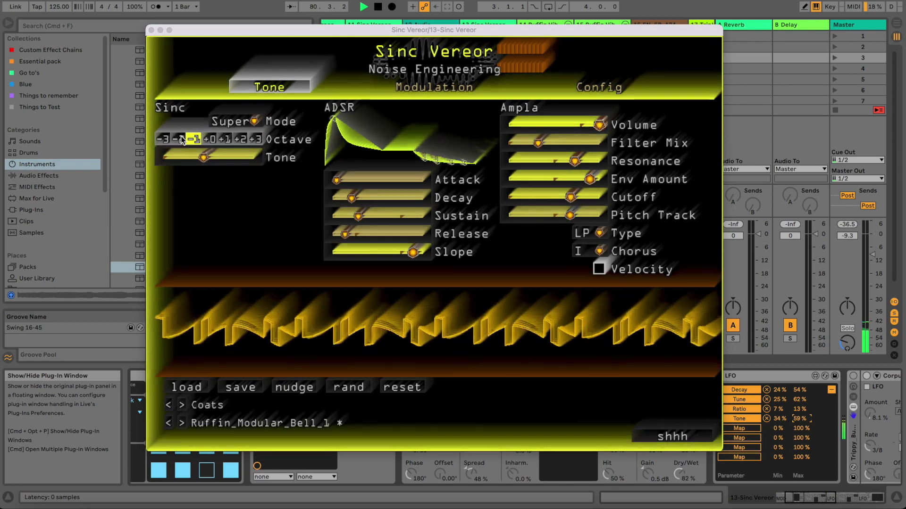
{"action": "left_click", "coordinate": [193, 139]}
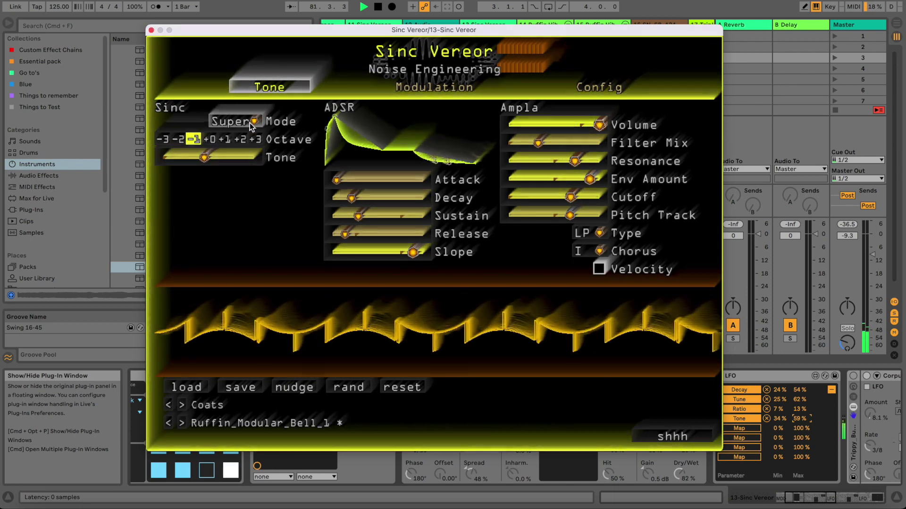
{"action": "left_click", "coordinate": [251, 123]}
{"action": "left_click", "coordinate": [231, 135]}
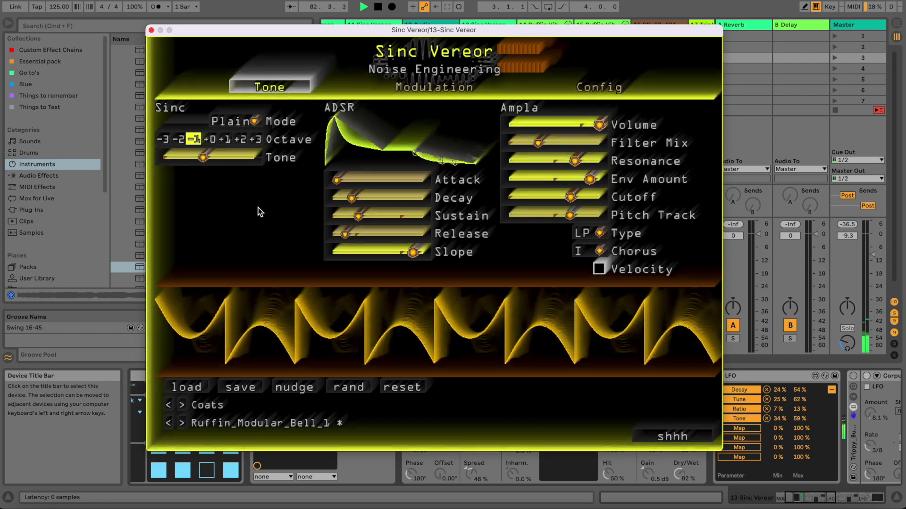
{"action": "left_click", "coordinate": [210, 157]}
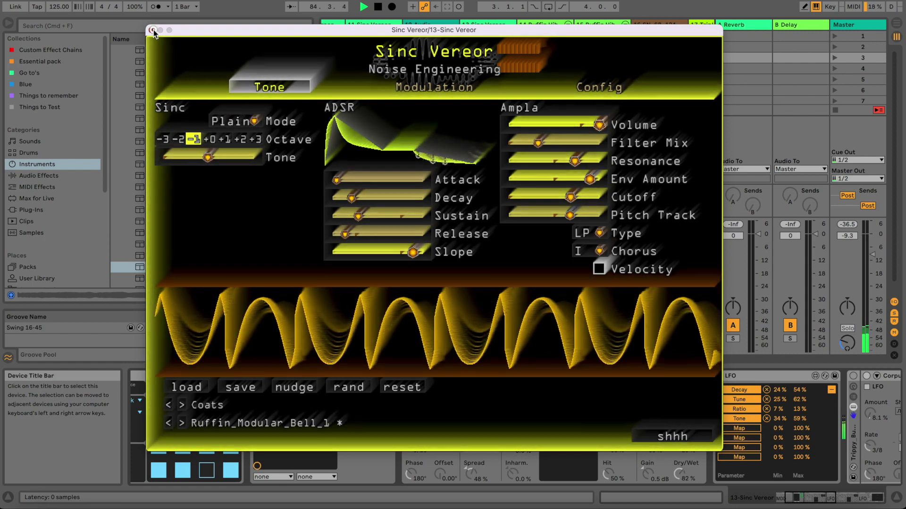
{"action": "left_click", "coordinate": [151, 30]}
Lower the LFO's Tone maximum to about 52%, then remove the LFO's Tone mapping
{"action": "left_click_drag", "start_coordinate": [800, 421], "coordinate": [799, 423]}
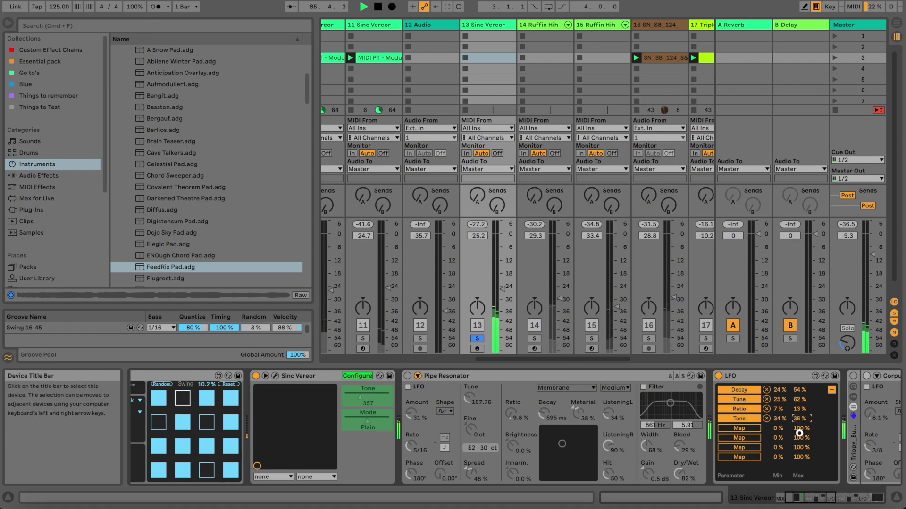
{"action": "left_click", "coordinate": [275, 376]}
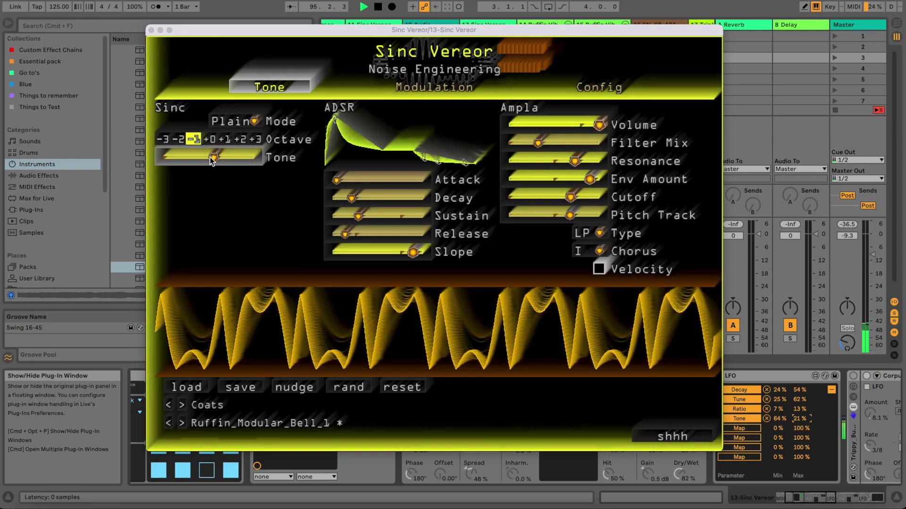
{"action": "left_click", "coordinate": [151, 29]}
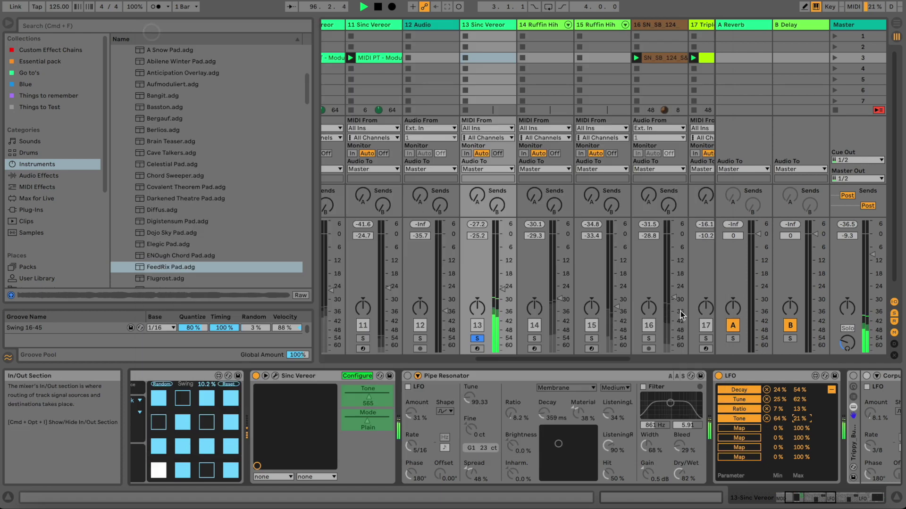
{"action": "left_click", "coordinate": [768, 420]}
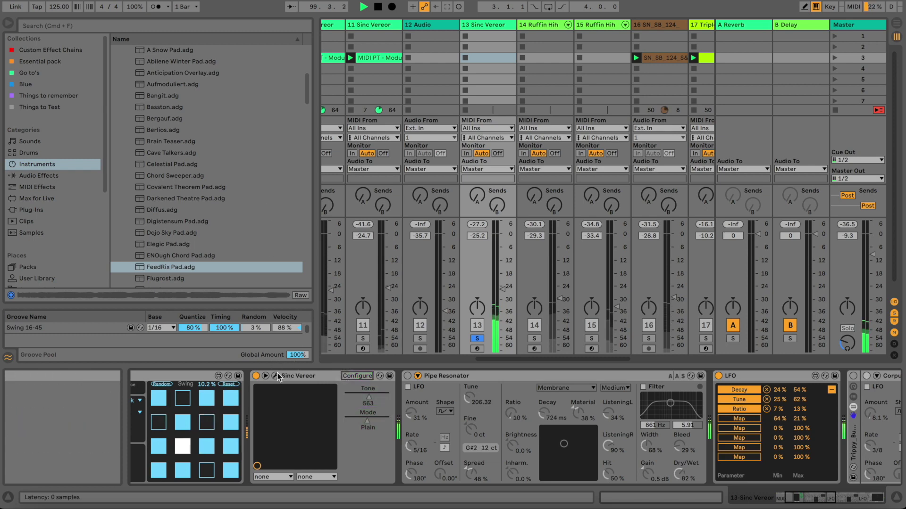
{"action": "left_click", "coordinate": [275, 376]}
Raise Sinc Vereor's Tone to 654 and pull its filter Cutoff down while playback restarts
{"action": "left_click_drag", "start_coordinate": [216, 158], "coordinate": [223, 162]}
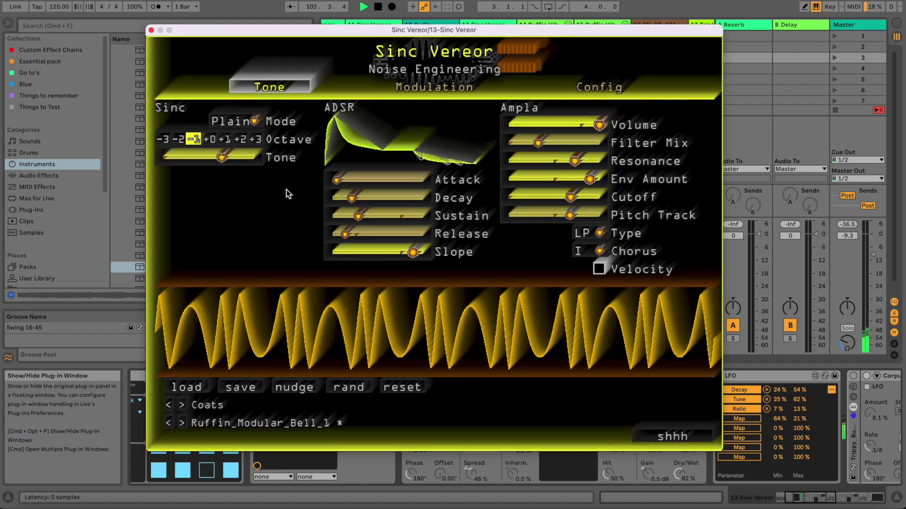
{"action": "key", "text": "space"}
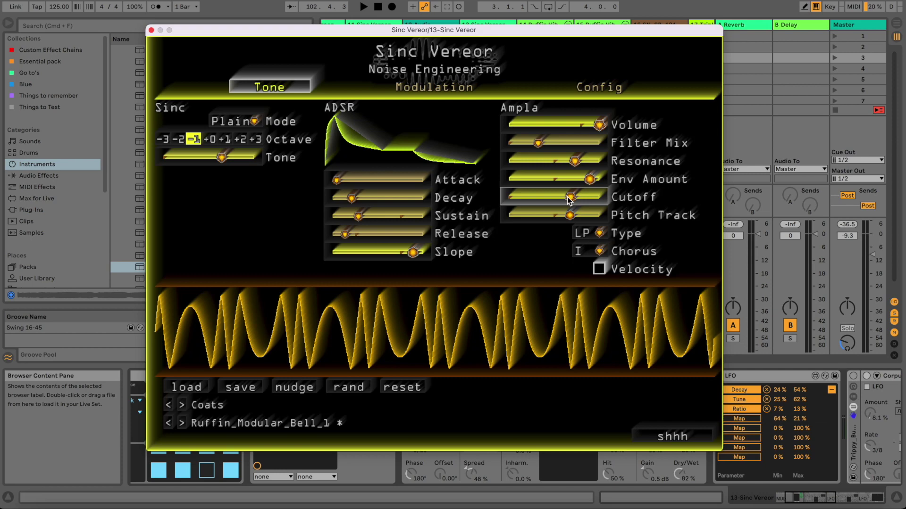
{"action": "key", "text": "space"}
{"action": "mouse_move", "coordinate": [568, 200]}
{"action": "left_mouse_down"}
{"action": "mouse_move", "coordinate": [532, 196]}
{"action": "mouse_move", "coordinate": [583, 199]}
{"action": "left_mouse_up"}
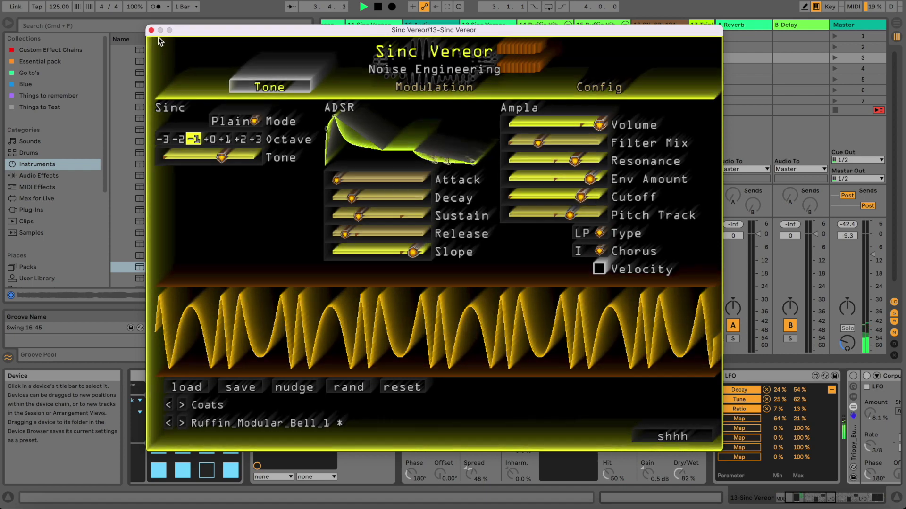
{"action": "left_click", "coordinate": [151, 30]}
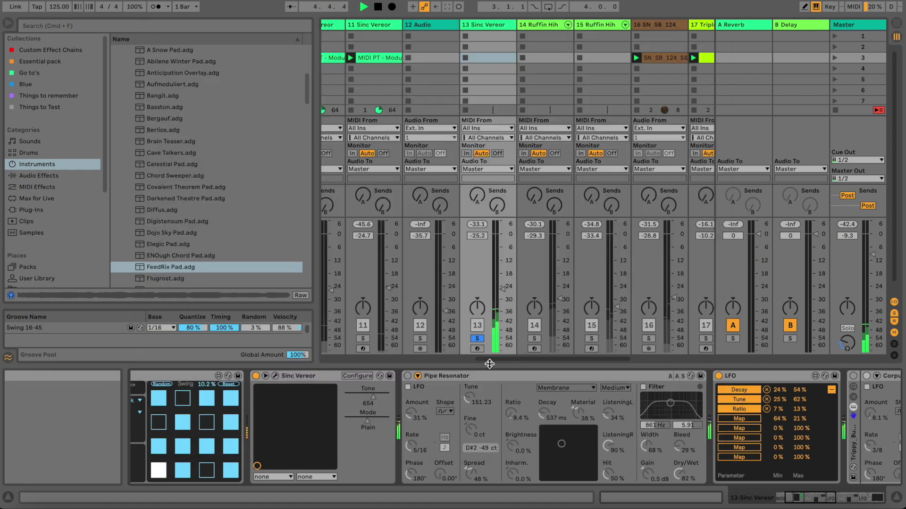
Unsolo track 13, set its volume to -32.0 dB, stop playback, and reactivate Pipe Resonator
{"action": "left_click_drag", "start_coordinate": [491, 359], "coordinate": [463, 361]}
{"action": "left_click", "coordinate": [553, 339]}
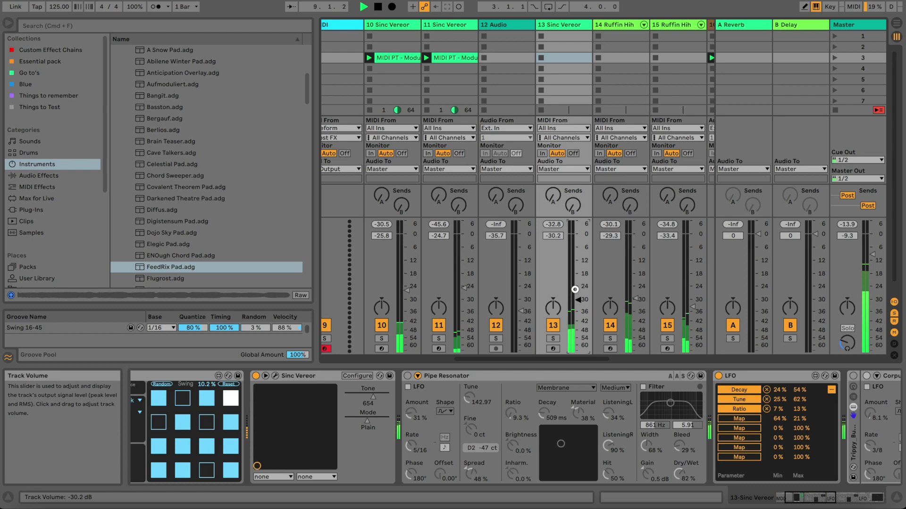
{"action": "key", "text": "XF86AudioRaiseVolume"}
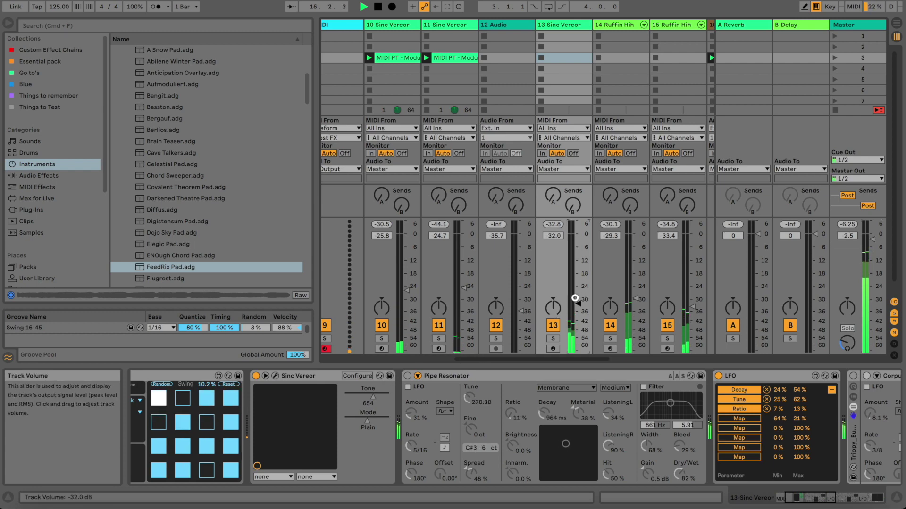
{"action": "key", "text": "space"}
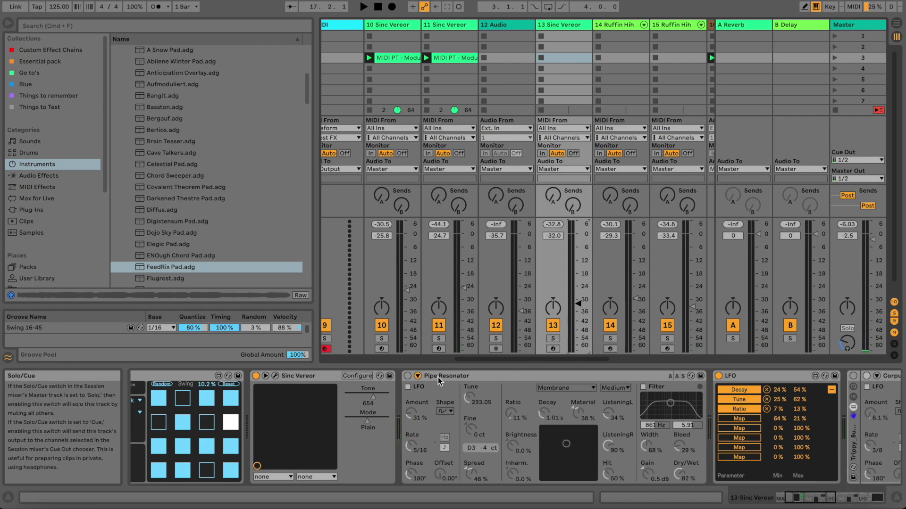
{"action": "key", "text": "0"}
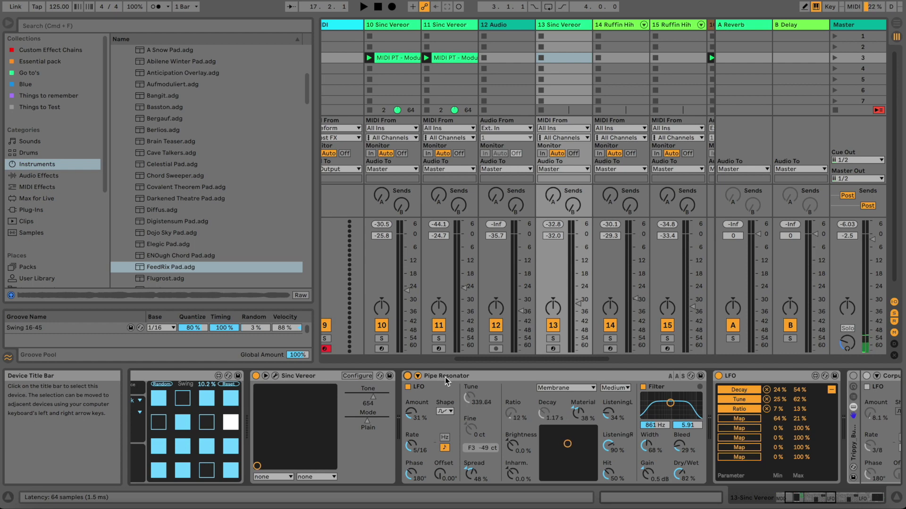
Select the Pipe Resonator, show its LFO waveform view, and keep the resonance type on Membrane
{"action": "left_click", "coordinate": [452, 380]}
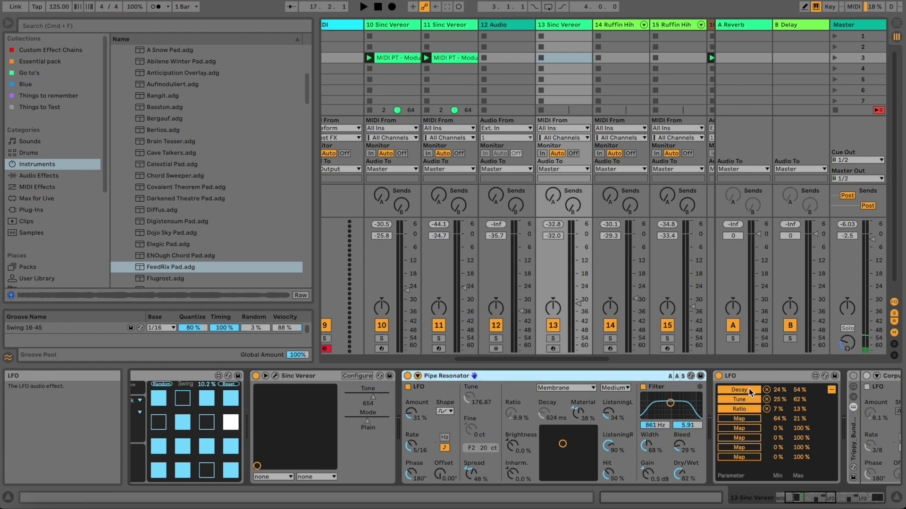
{"action": "left_click", "coordinate": [473, 399]}
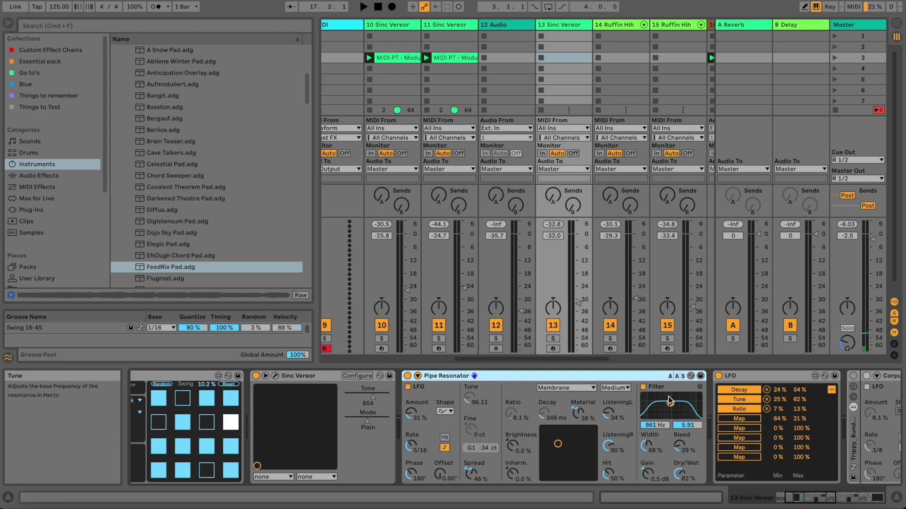
{"action": "left_click", "coordinate": [831, 390]}
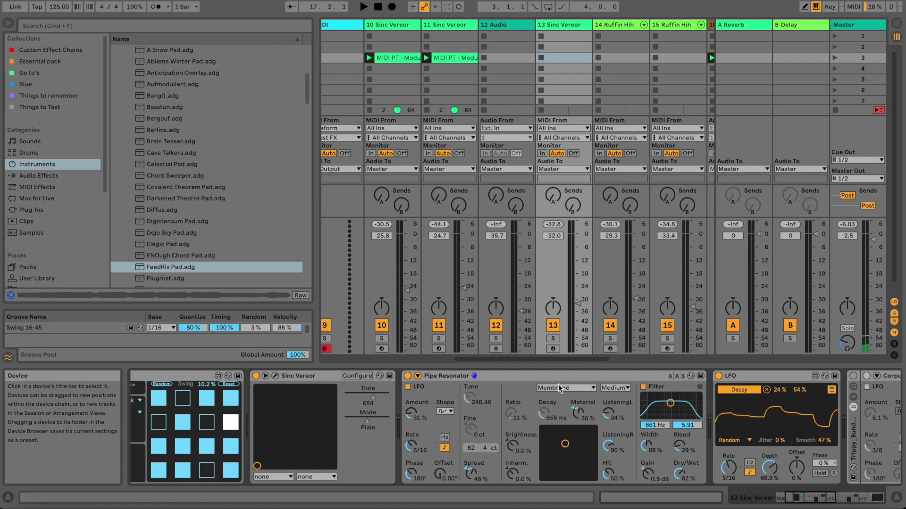
{"action": "left_click", "coordinate": [578, 388]}
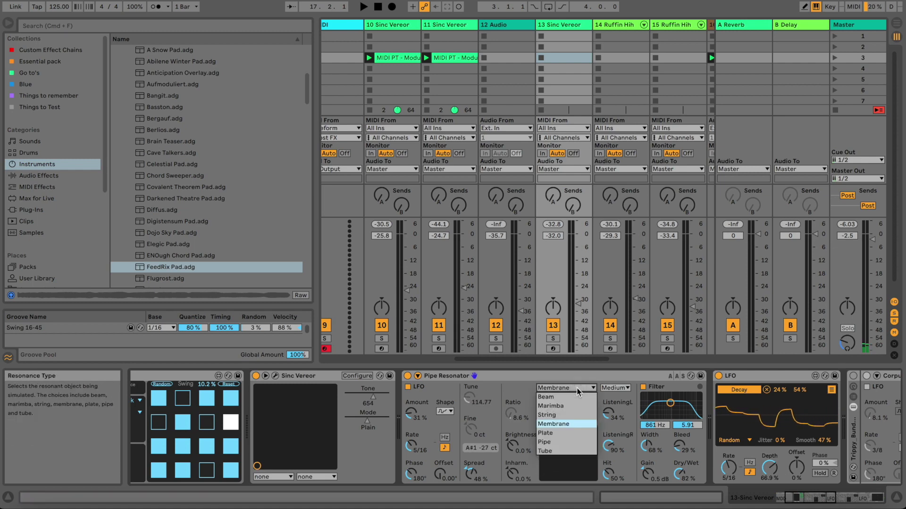
{"action": "left_click", "coordinate": [577, 388]}
{"action": "left_click", "coordinate": [578, 389]}
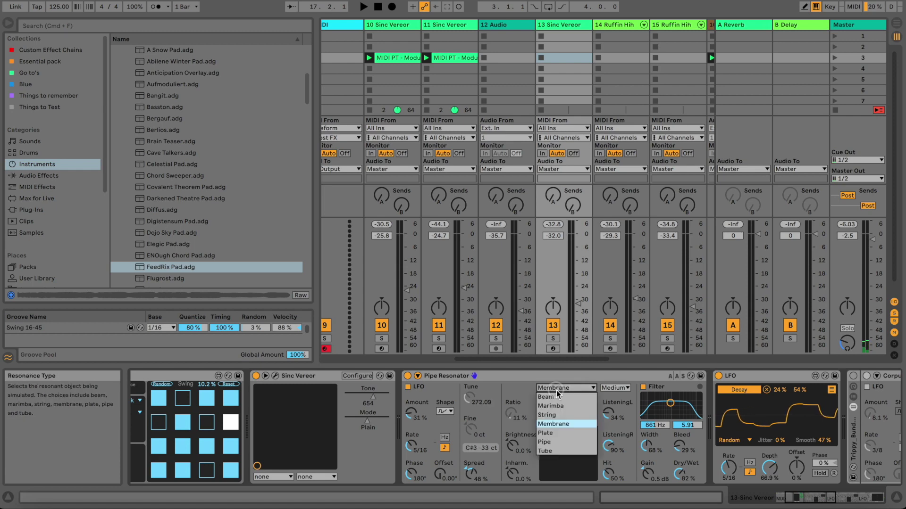
{"action": "left_click", "coordinate": [578, 388]}
Play with track 13 soloed, A/B the Pipe Resonator, set LFO Amount to 26% and pick an LFO shape
{"action": "key", "text": "space"}
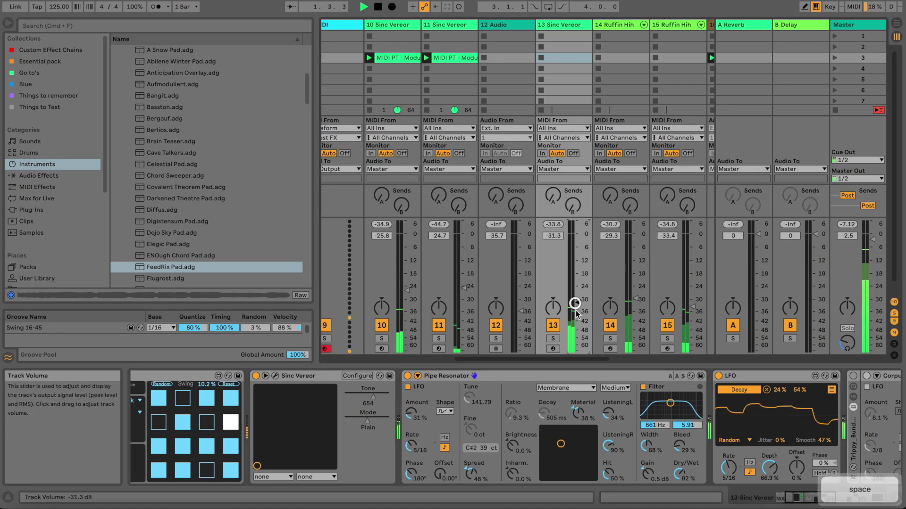
{"action": "left_click", "coordinate": [555, 338]}
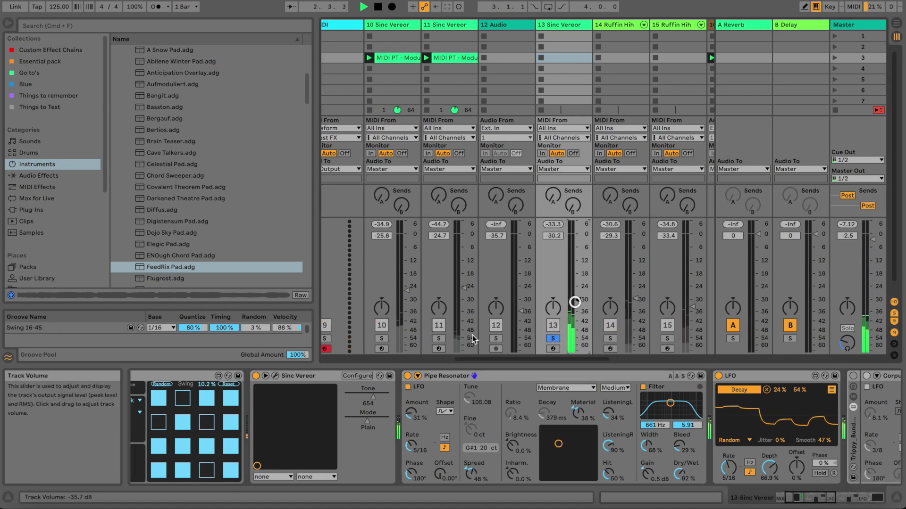
{"action": "left_click", "coordinate": [407, 377]}
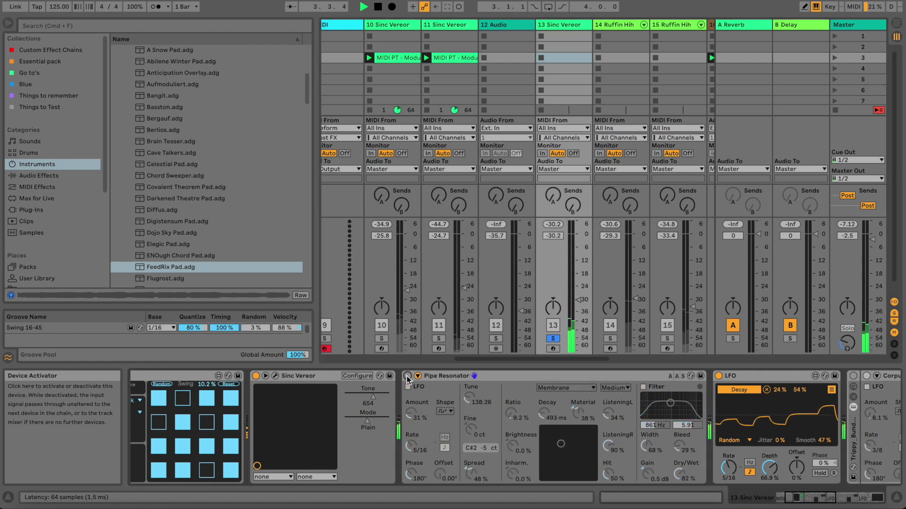
{"action": "left_click", "coordinate": [407, 377]}
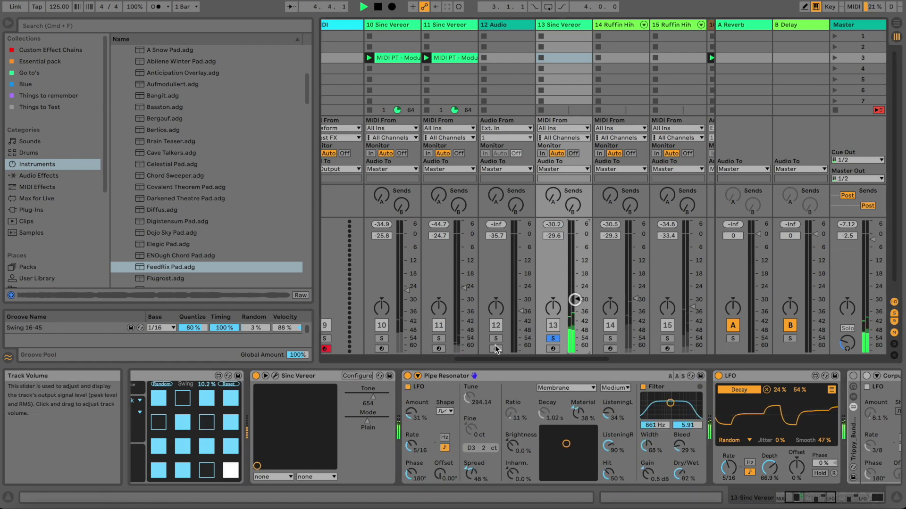
{"action": "left_click_drag", "start_coordinate": [407, 415], "coordinate": [405, 413]}
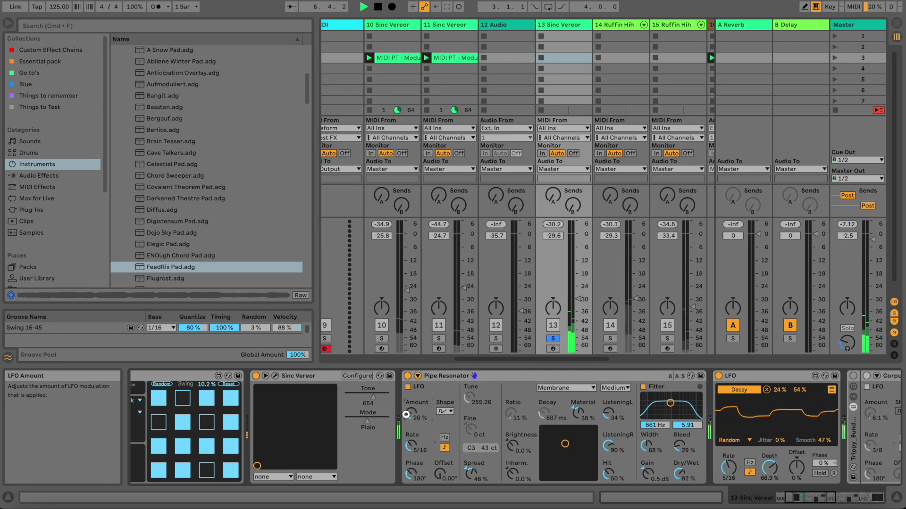
{"action": "left_click", "coordinate": [441, 412]}
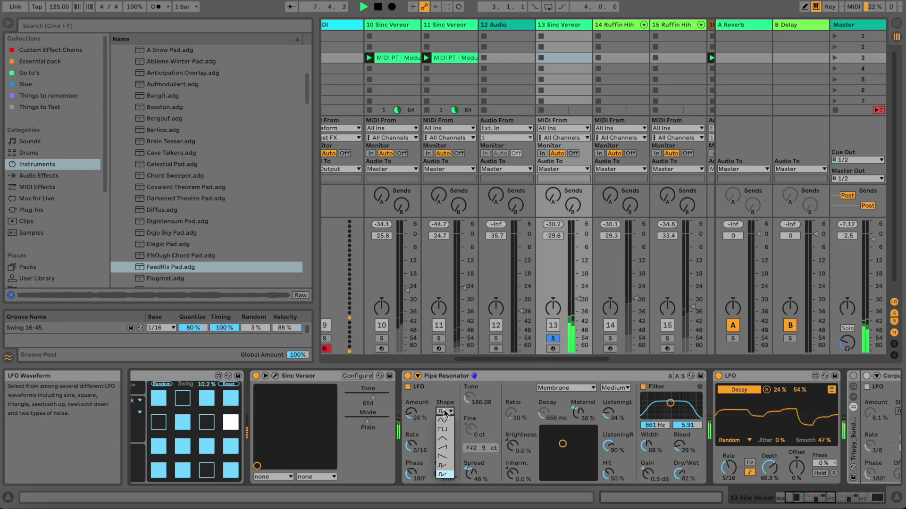
{"action": "left_click", "coordinate": [444, 414]}
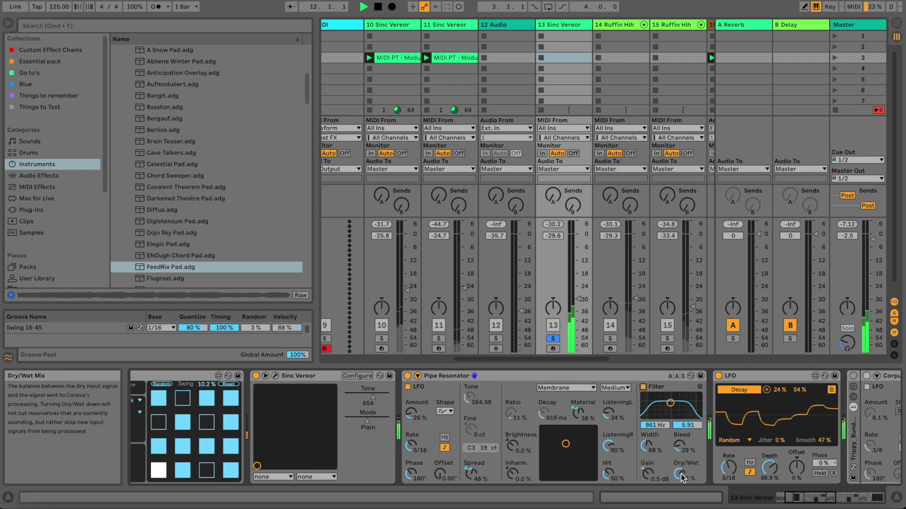
Switch the resonance type to Beam, then Marimba, then step through String, Plate, Pipe and Tube back to Membrane
{"action": "left_click", "coordinate": [572, 388]}
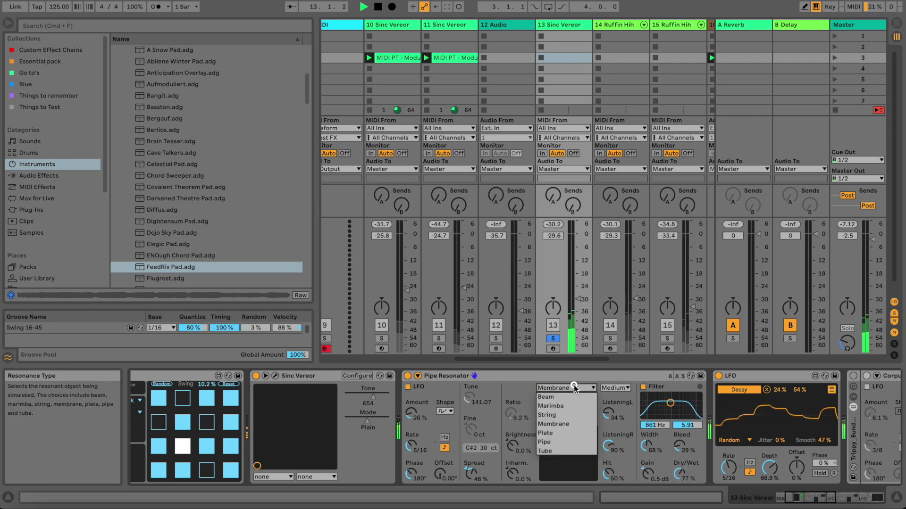
{"action": "left_click", "coordinate": [574, 399]}
{"action": "left_click", "coordinate": [571, 388]}
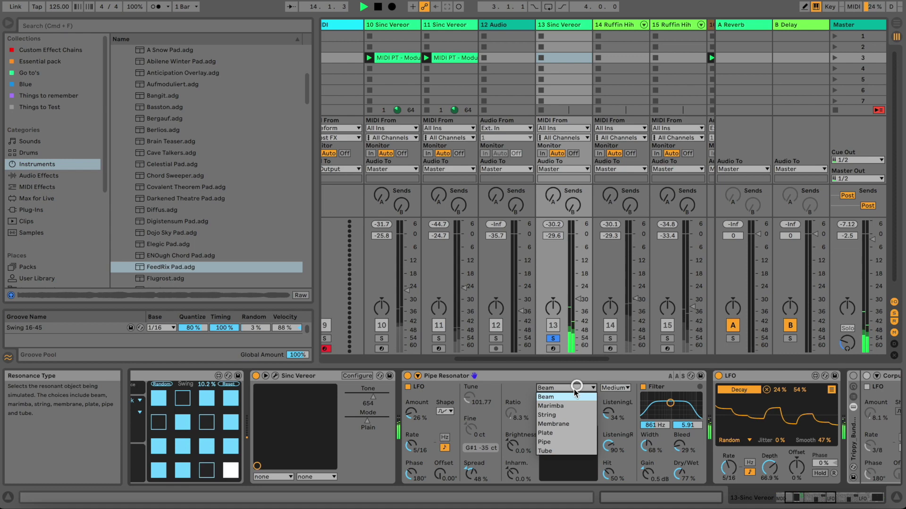
{"action": "left_click", "coordinate": [574, 407]}
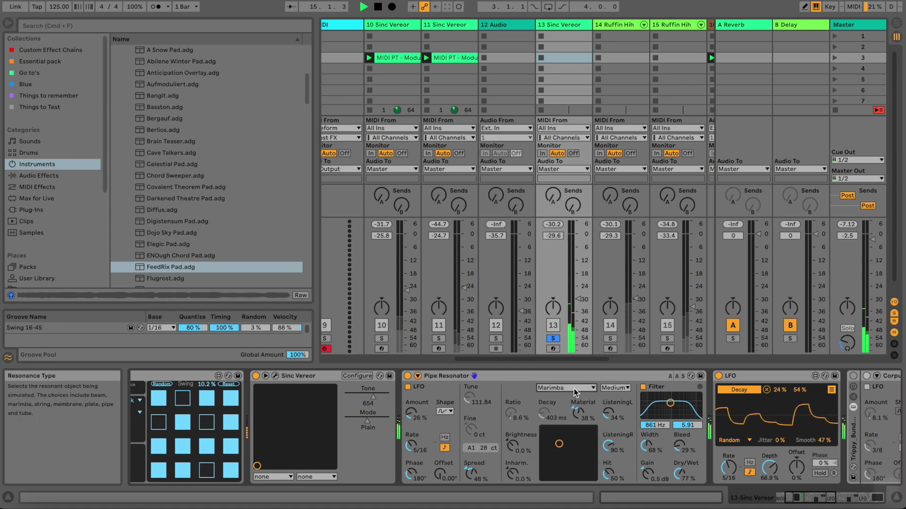
{"action": "scroll", "coordinate": [574, 392], "scroll_direction": "down", "scroll_amount": 1}
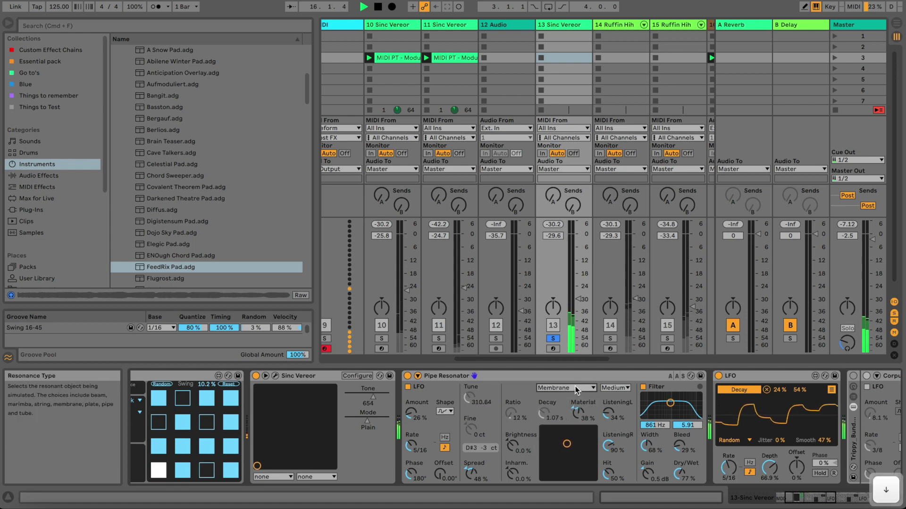
{"action": "scroll", "coordinate": [576, 390], "scroll_direction": "down", "scroll_amount": 1}
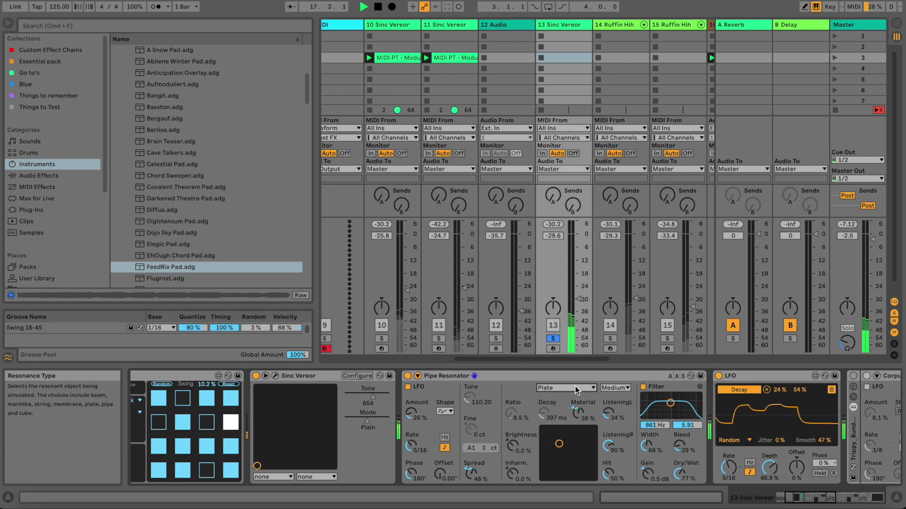
{"action": "scroll", "coordinate": [576, 389], "scroll_direction": "down", "scroll_amount": 1}
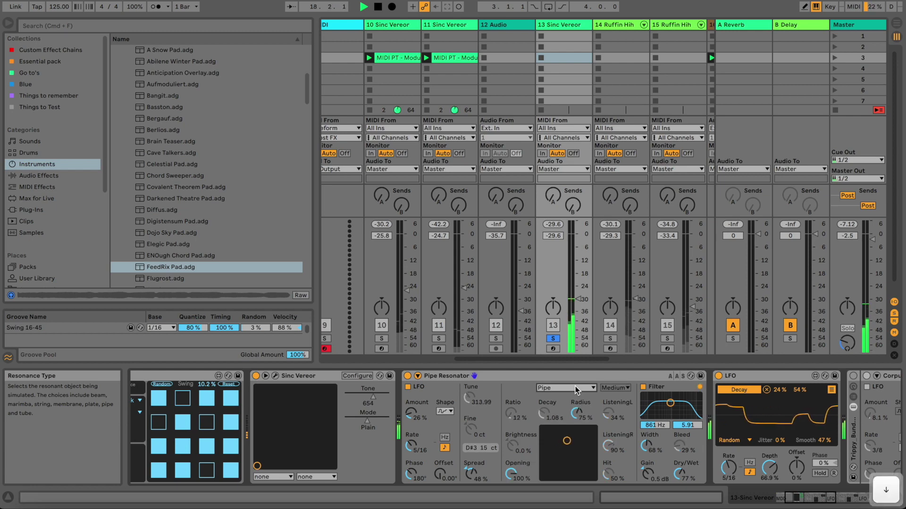
{"action": "scroll", "coordinate": [576, 390], "scroll_direction": "down", "scroll_amount": 1}
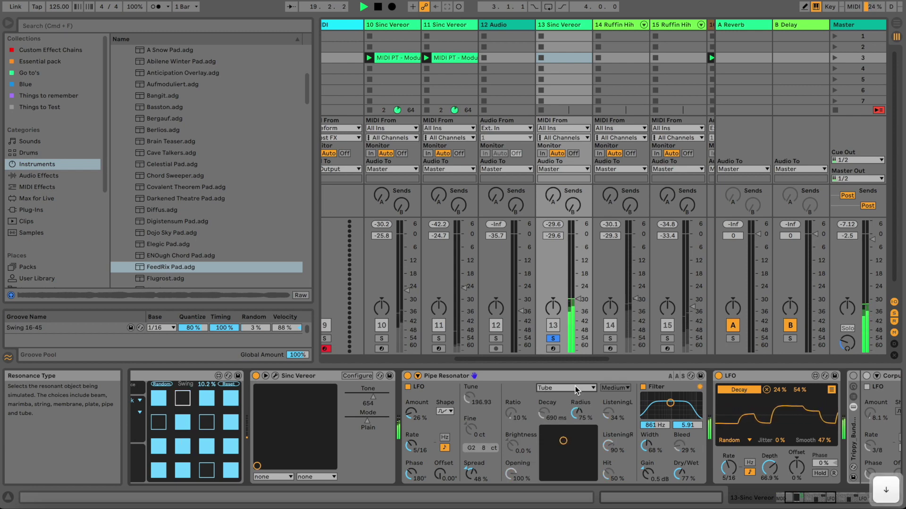
{"action": "scroll", "coordinate": [576, 390], "scroll_direction": "up", "scroll_amount": 2}
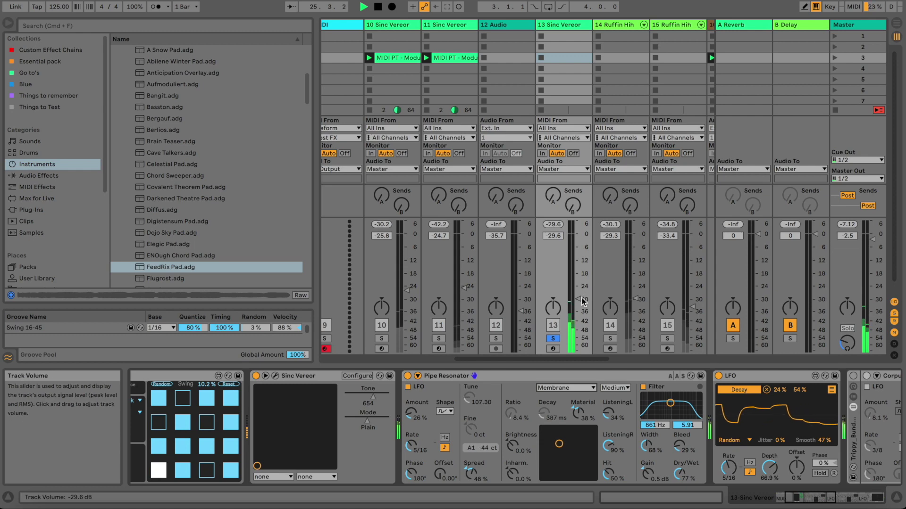
Lower track 13's fader to -32.2 dB and solo the track 10 Sinc Vereor
{"action": "left_click_drag", "start_coordinate": [581, 299], "coordinate": [575, 300]}
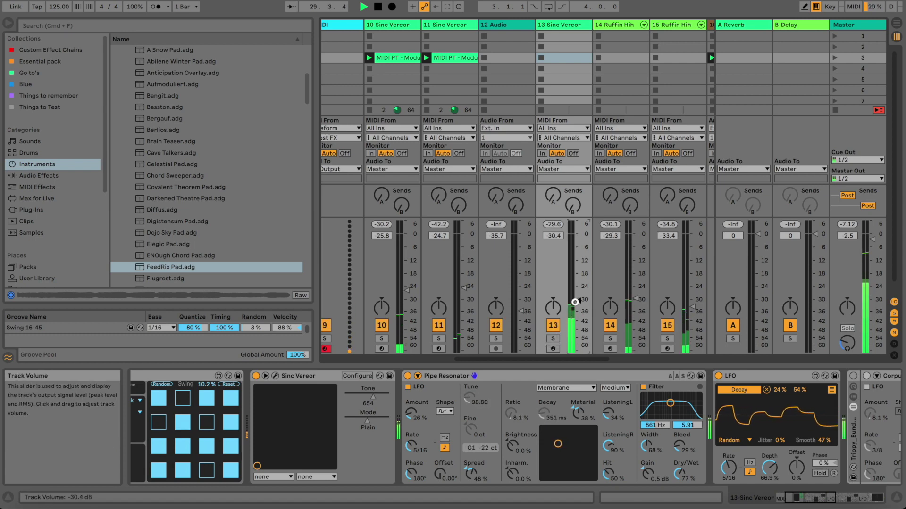
{"action": "left_click_drag", "start_coordinate": [575, 301], "coordinate": [575, 303]}
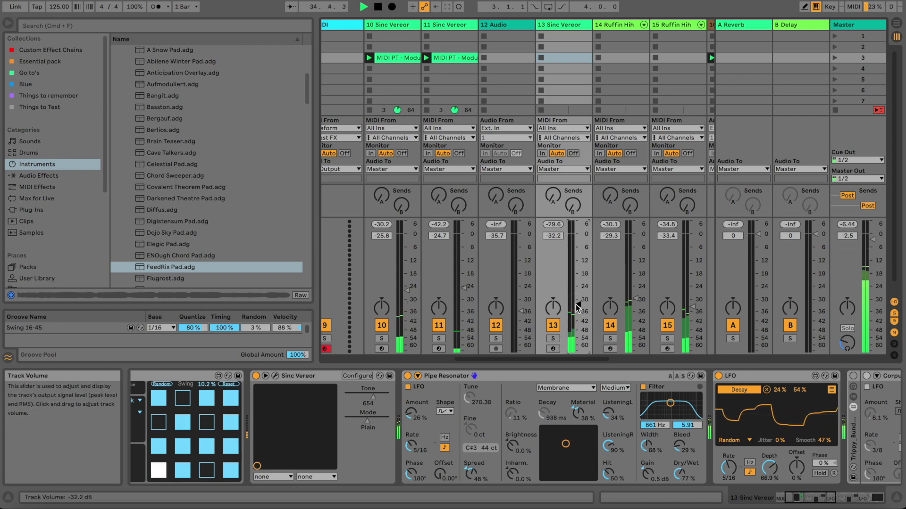
{"action": "left_click", "coordinate": [553, 338]}
{"action": "left_click_drag", "start_coordinate": [546, 358], "coordinate": [519, 349]}
Solo track 10 and play, check its Sinc Vereor window, then open its MIDI PT clip's notes
{"action": "left_click", "coordinate": [460, 338]}
{"action": "key", "text": "space"}
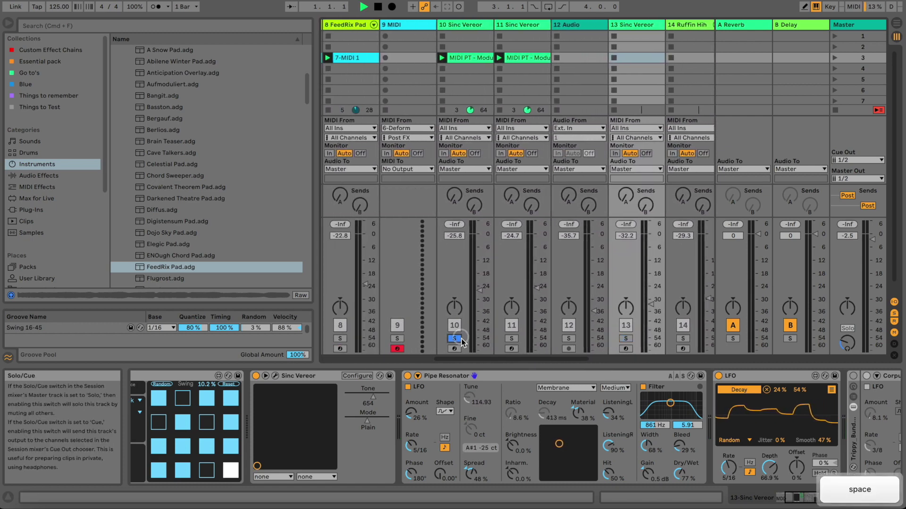
{"action": "left_click", "coordinate": [461, 26]}
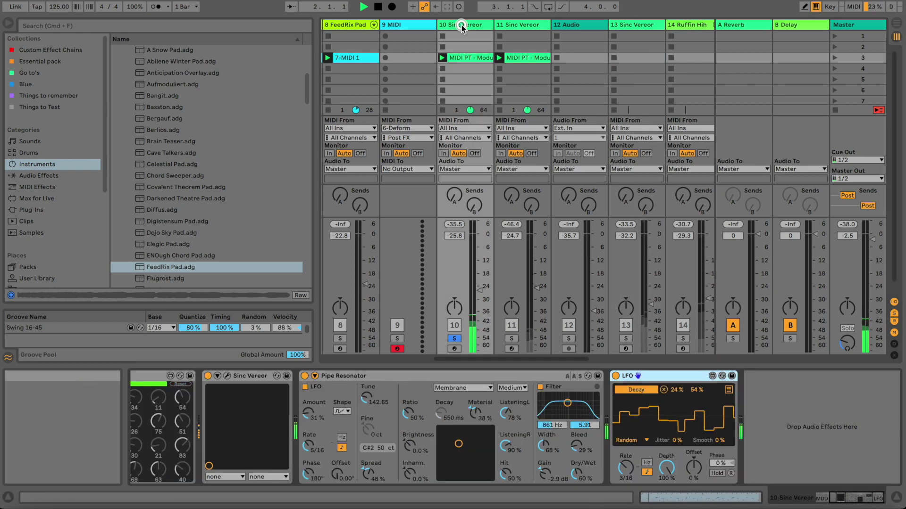
{"action": "left_click", "coordinate": [848, 499]}
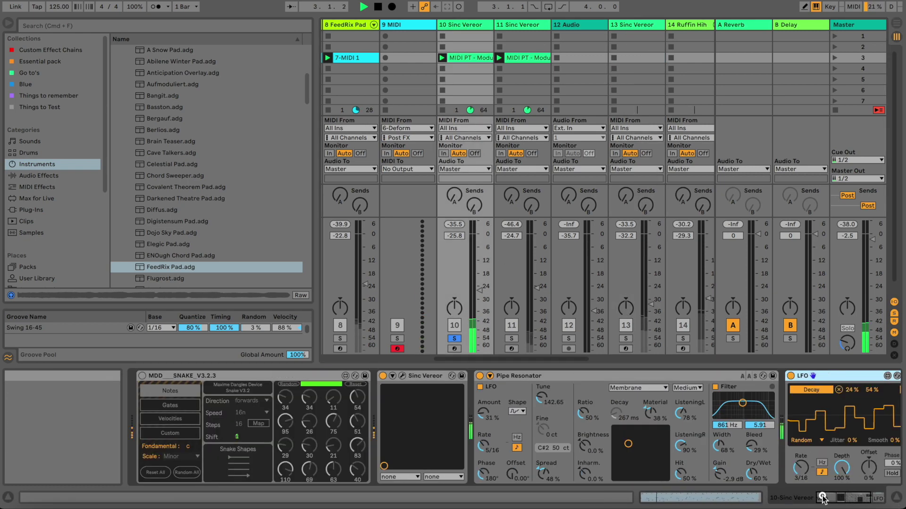
{"action": "left_click", "coordinate": [404, 376]}
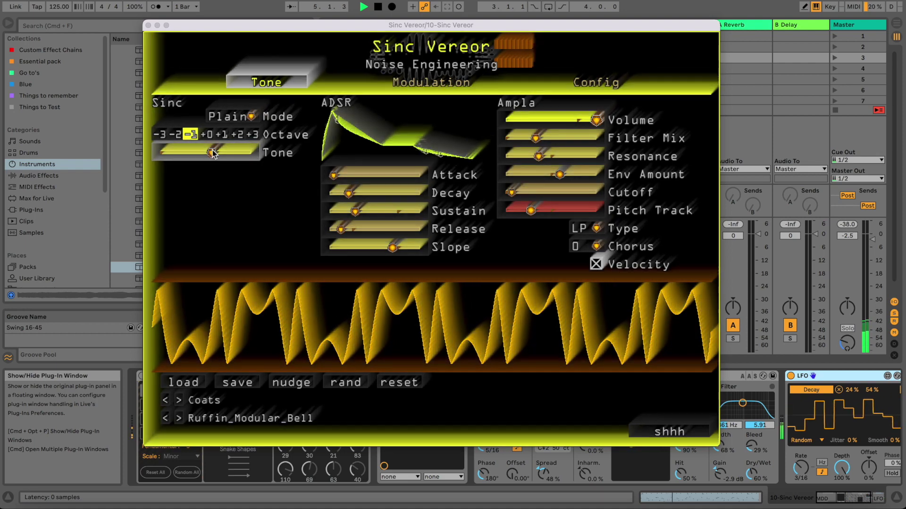
{"action": "left_click", "coordinate": [149, 28]}
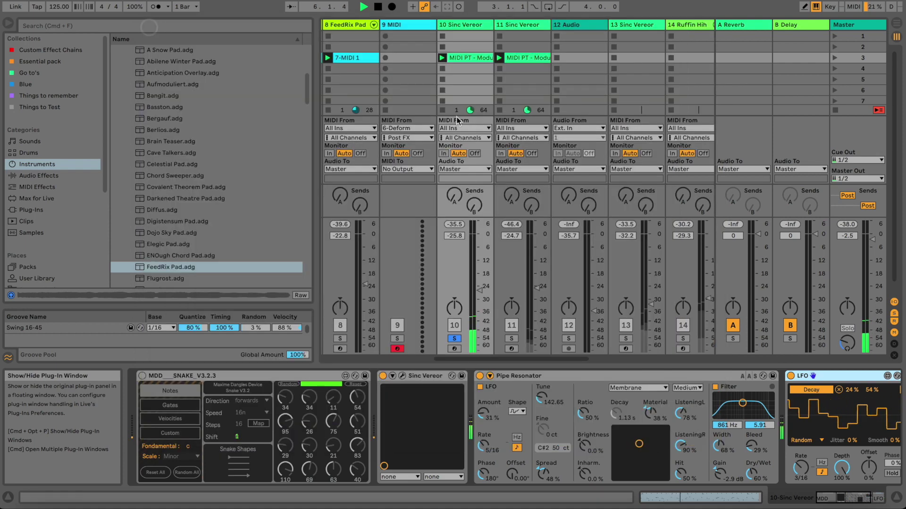
{"action": "left_click", "coordinate": [477, 56]}
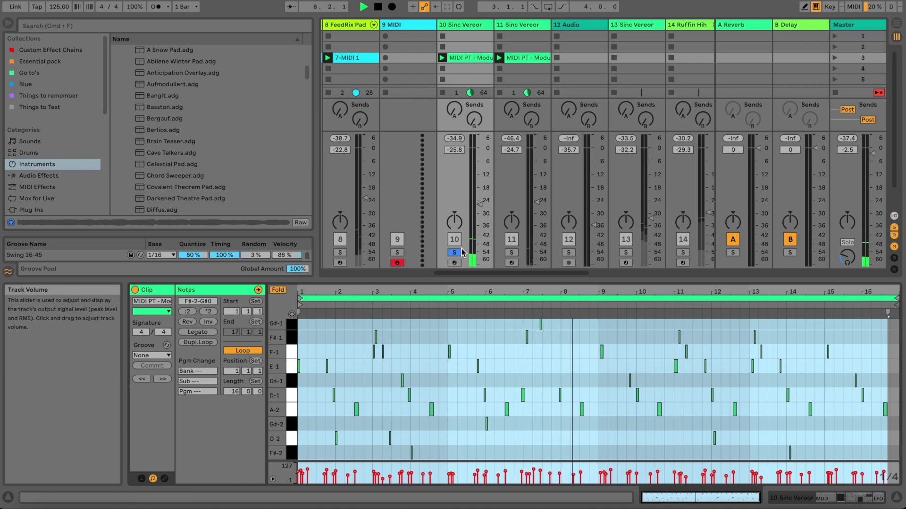
Solo track 11 in place of track 10, select it and its clip, and show its device chain
{"action": "left_click", "coordinate": [511, 252]}
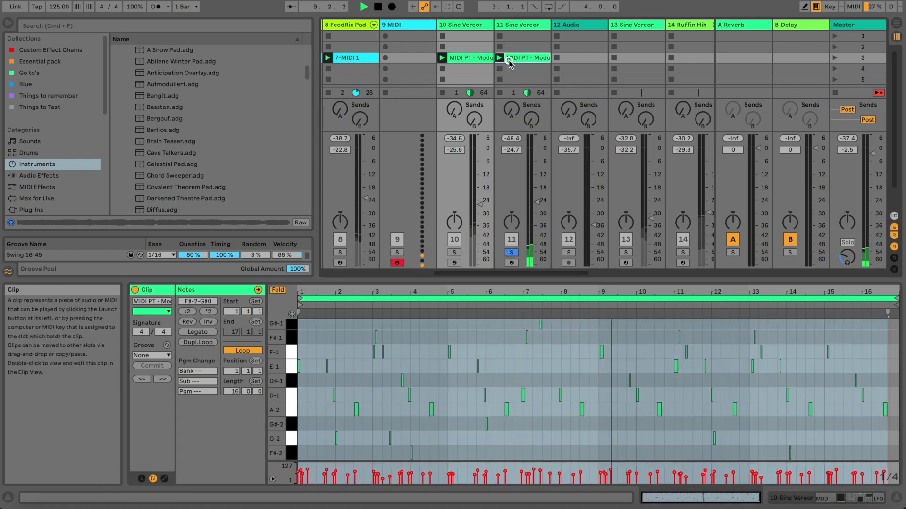
{"action": "left_click", "coordinate": [521, 59]}
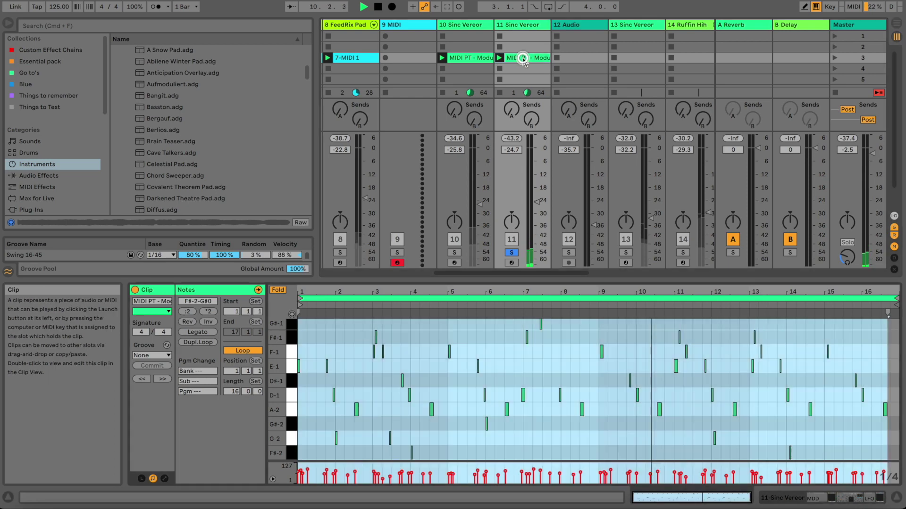
{"action": "left_click", "coordinate": [486, 59]}
{"action": "left_click", "coordinate": [519, 59]}
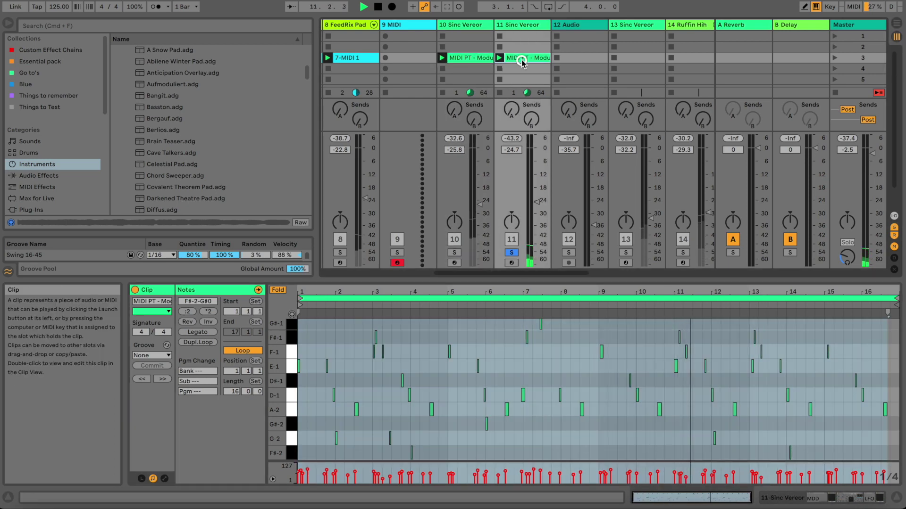
{"action": "double_click", "coordinate": [523, 27]}
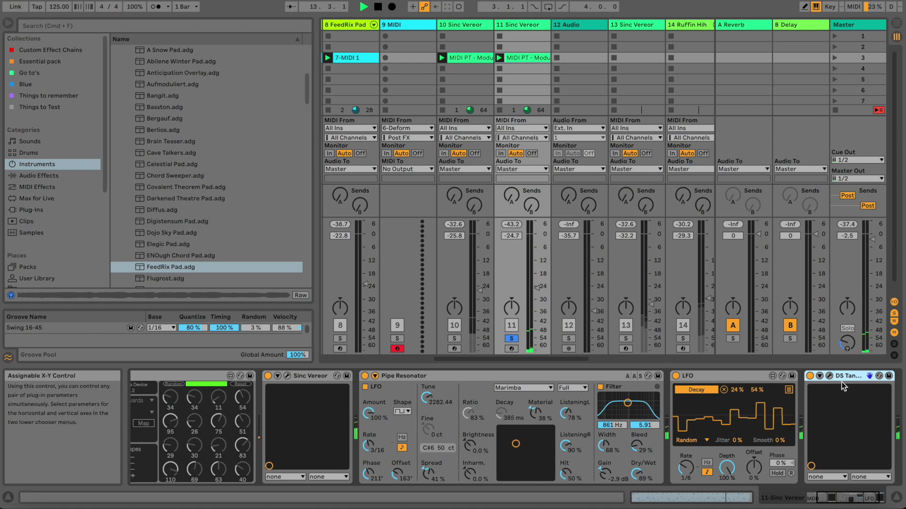
Toggle DS Tantra off and back on, then open track 11's Sinc Vereor window and its Sinc mode list
{"action": "left_click", "coordinate": [870, 499]}
{"action": "left_click", "coordinate": [750, 376]}
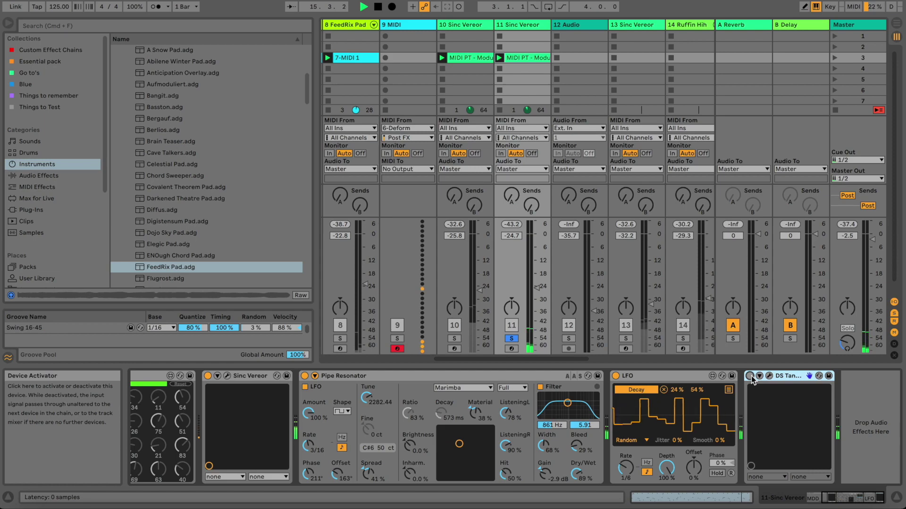
{"action": "left_click", "coordinate": [750, 376]}
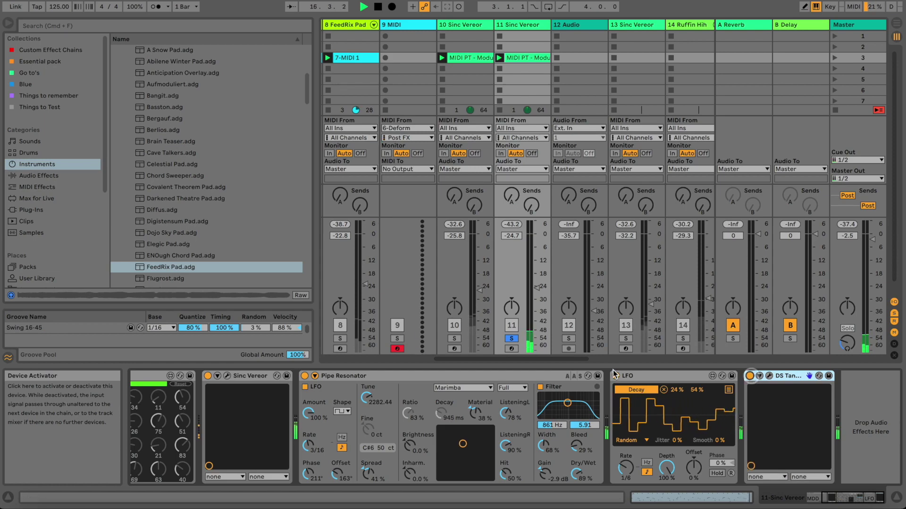
{"action": "left_click", "coordinate": [228, 376]}
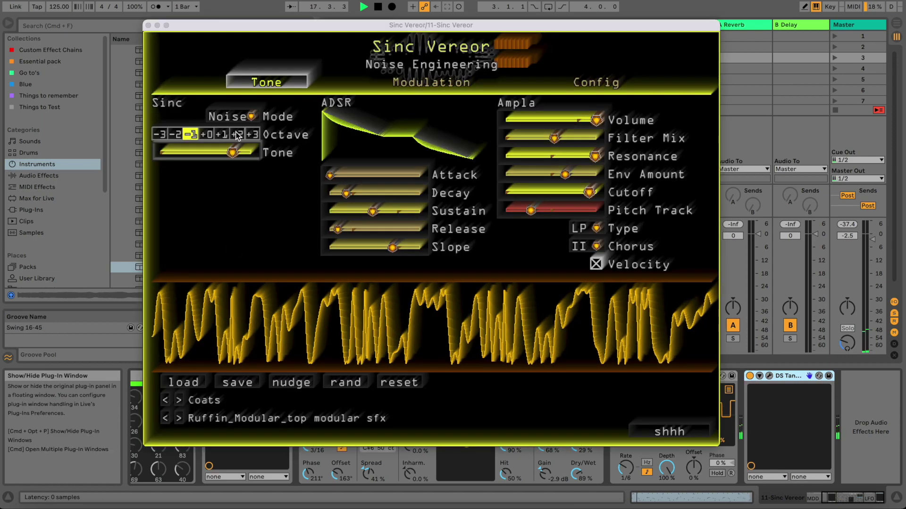
{"action": "left_click", "coordinate": [247, 113]}
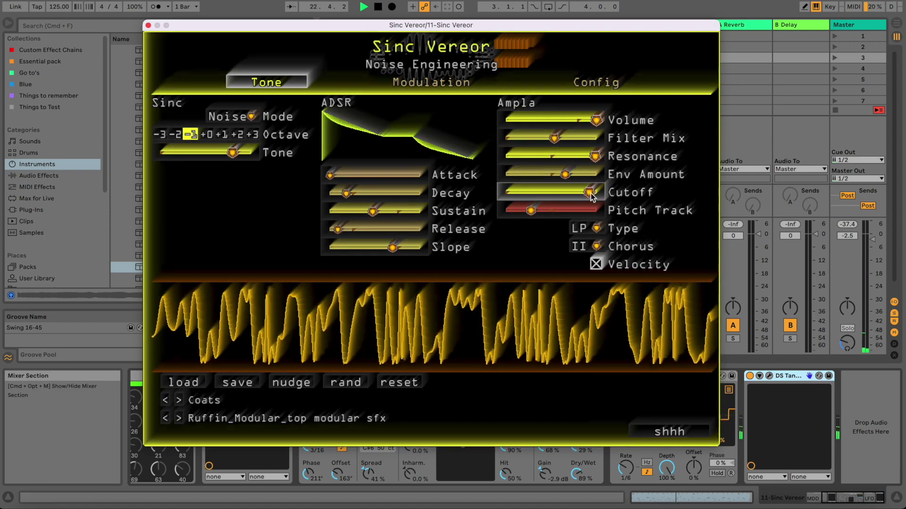
Raise Slope, Pitch Track, Filter Mix and Env Amount, set Chorus to II, stop playback and close the window
{"action": "mouse_move", "coordinate": [390, 248]}
{"action": "left_mouse_down"}
{"action": "mouse_move", "coordinate": [415, 249]}
{"action": "mouse_move", "coordinate": [374, 247]}
{"action": "mouse_move", "coordinate": [411, 250]}
{"action": "left_mouse_up"}
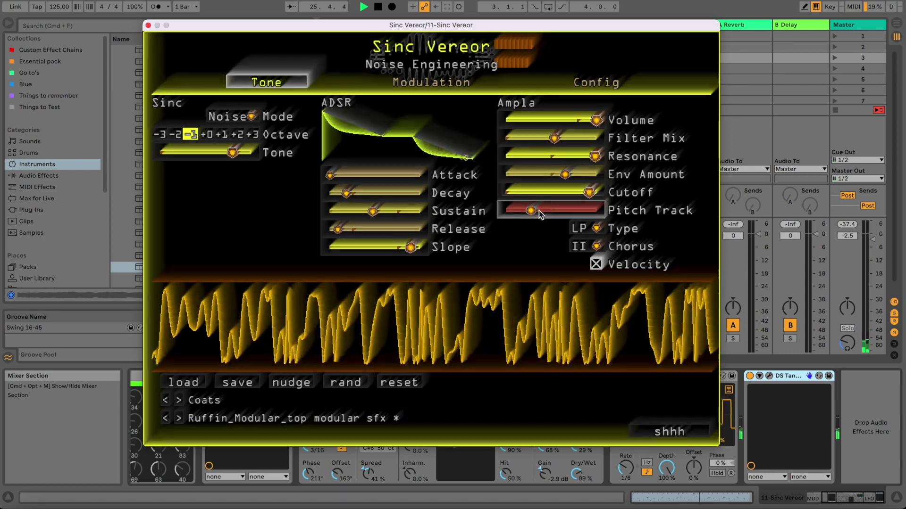
{"action": "left_click_drag", "start_coordinate": [540, 214], "coordinate": [564, 210]}
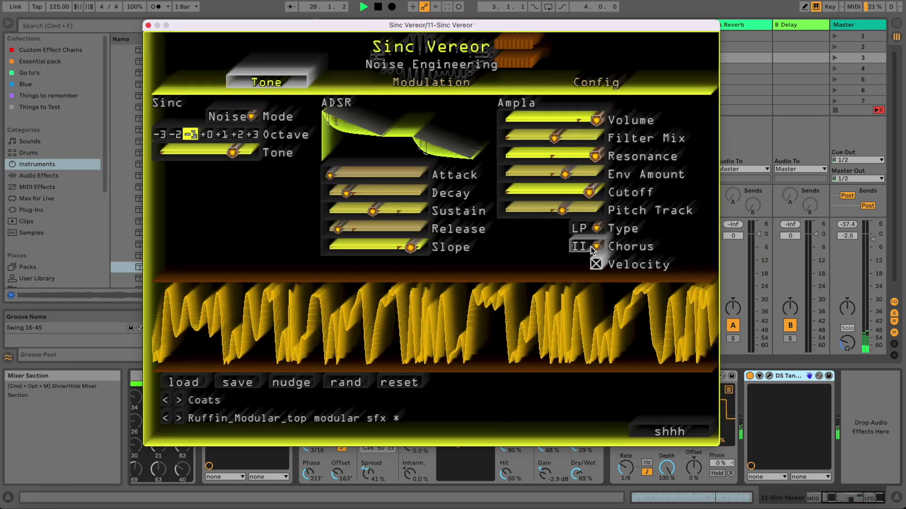
{"action": "left_click", "coordinate": [592, 250]}
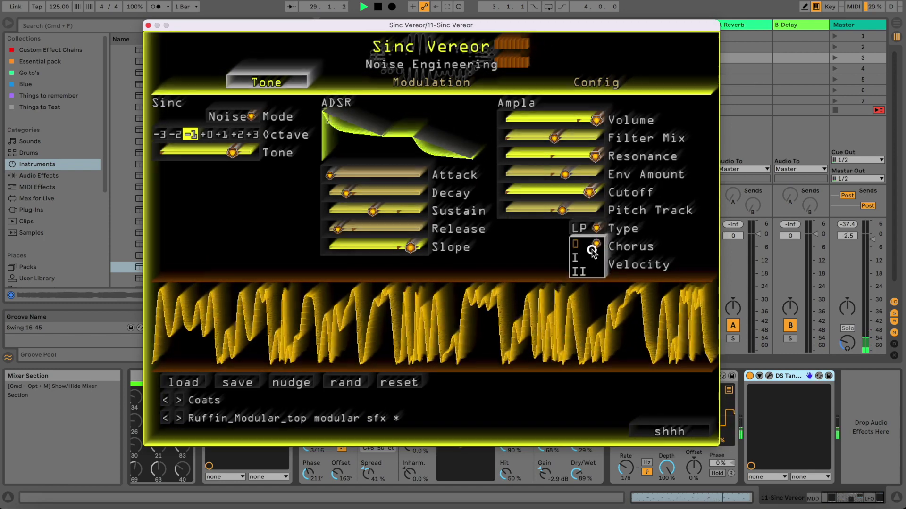
{"action": "left_click", "coordinate": [582, 270]}
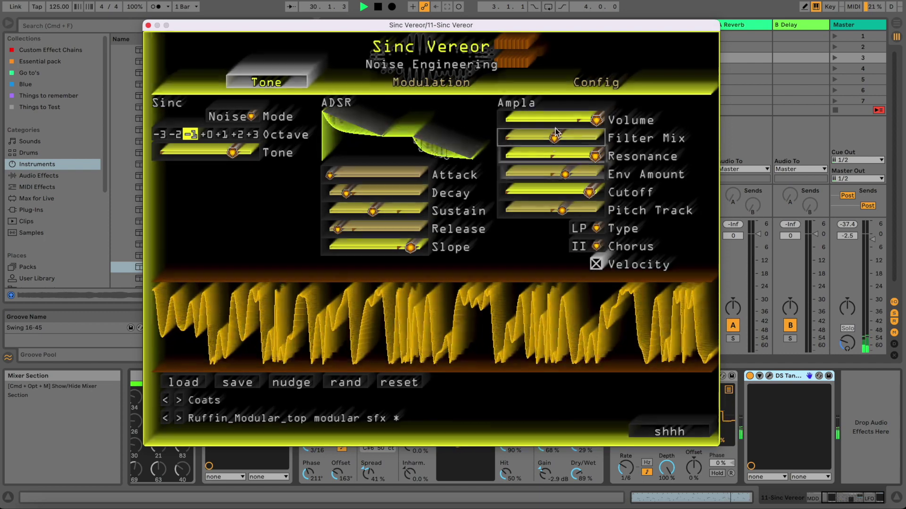
{"action": "left_click_drag", "start_coordinate": [556, 133], "coordinate": [556, 144]}
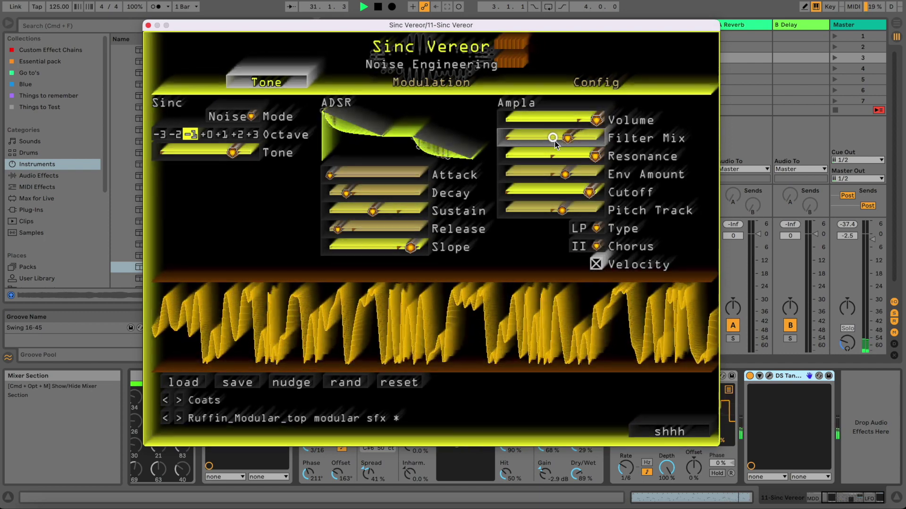
{"action": "left_click_drag", "start_coordinate": [571, 174], "coordinate": [583, 175]}
{"action": "key", "text": "space"}
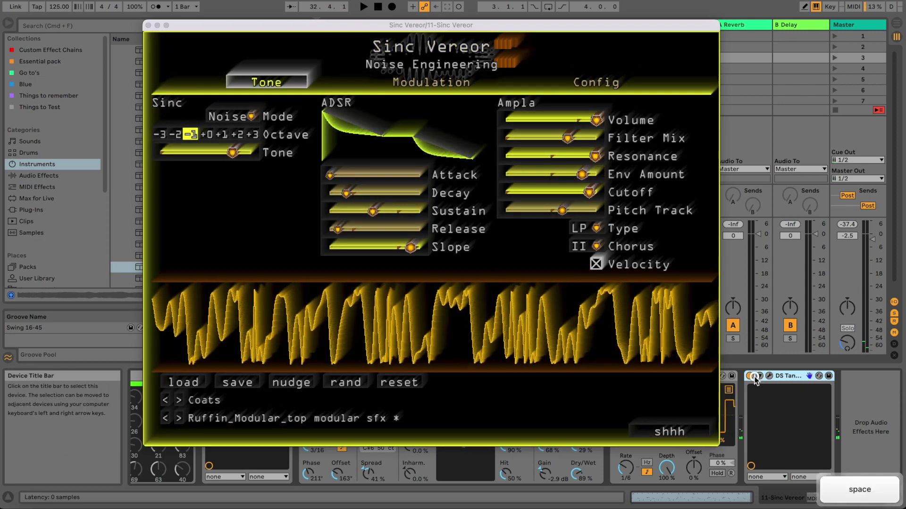
{"action": "left_click", "coordinate": [147, 26]}
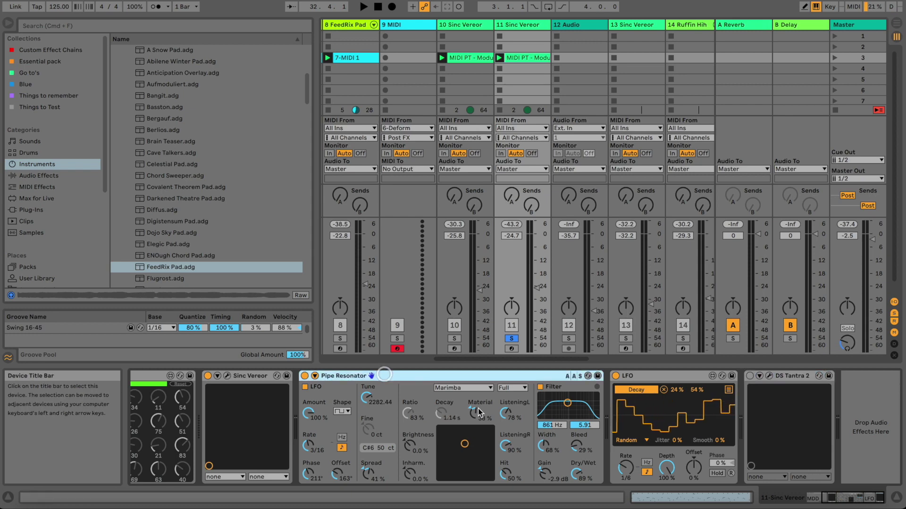
Reselect Marimba as track 11's Pipe Resonator type
{"action": "left_click", "coordinate": [463, 388]}
{"action": "left_click", "coordinate": [453, 407]}
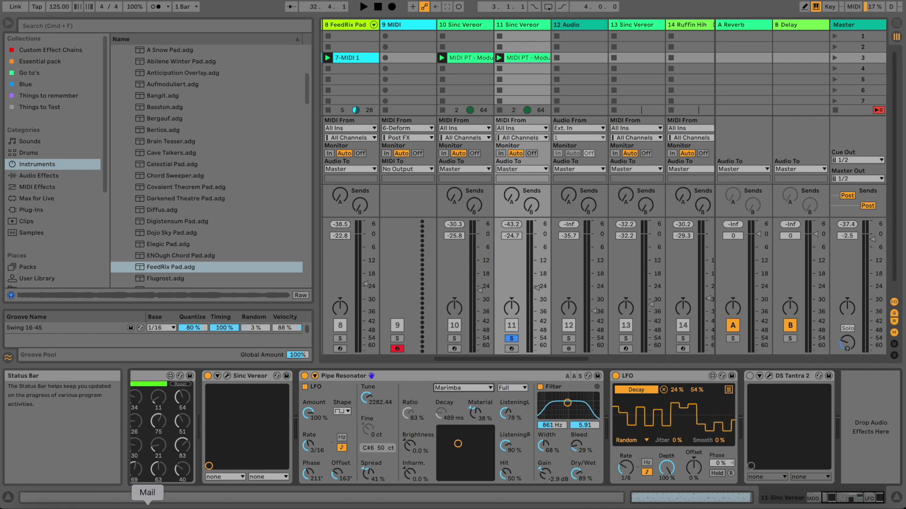
{"action": "double_click", "coordinate": [521, 59]}
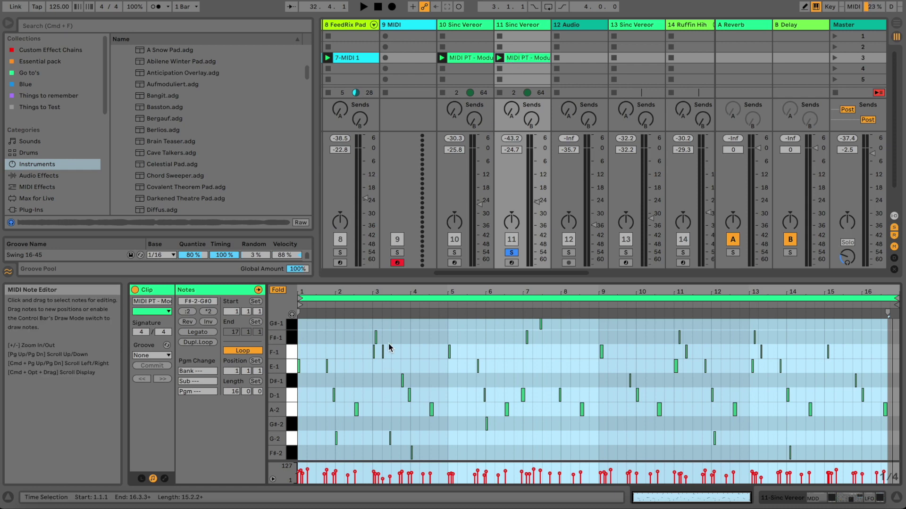
{"action": "left_click", "coordinate": [474, 59]}
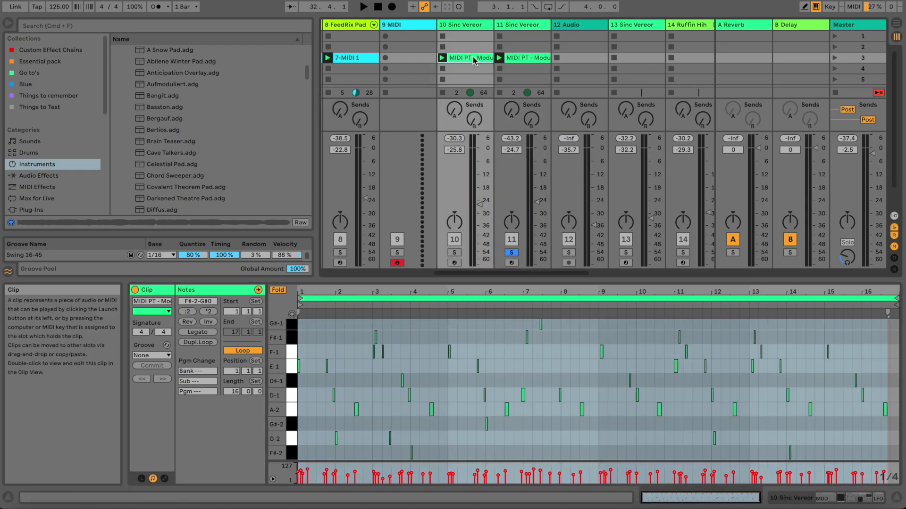
{"action": "left_click", "coordinate": [463, 28]}
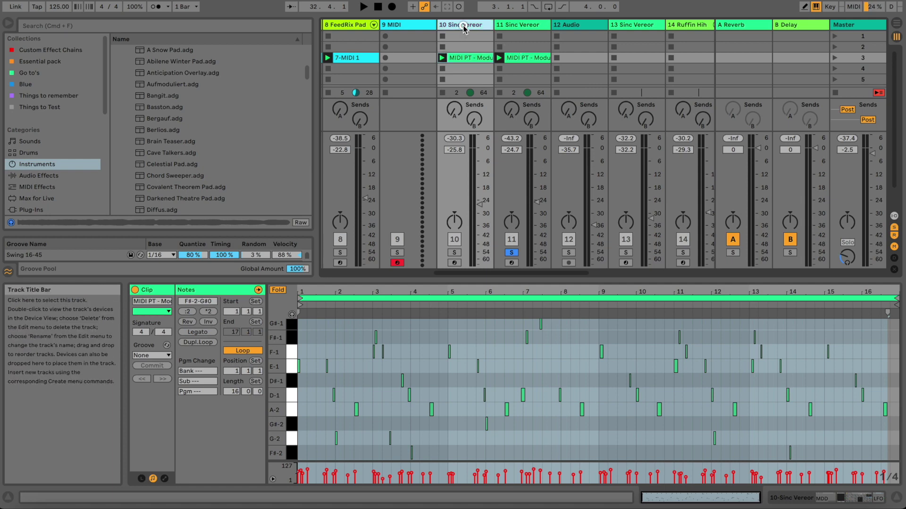
{"action": "left_click", "coordinate": [466, 59]}
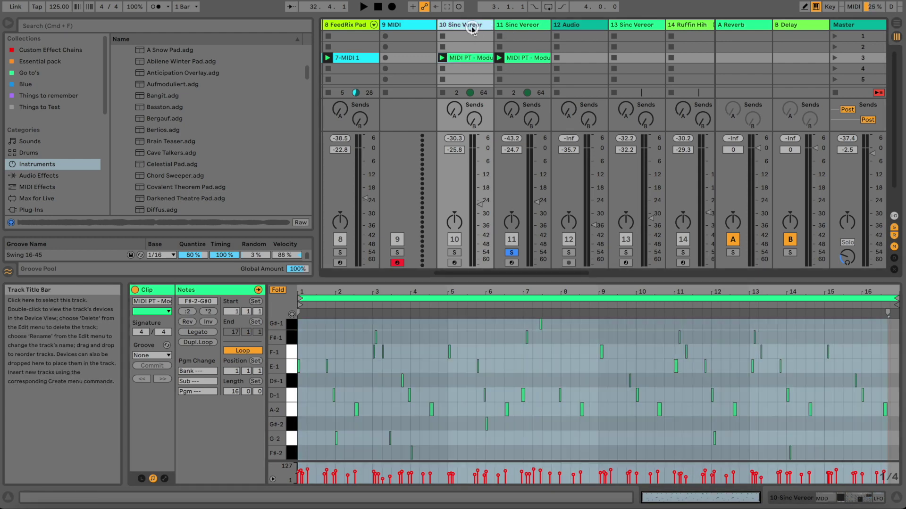
{"action": "left_click", "coordinate": [509, 26]}
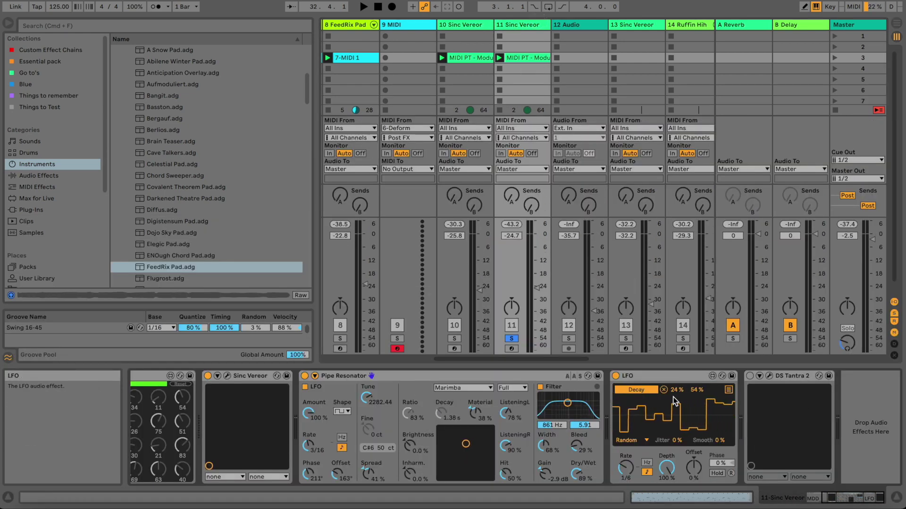
Play track 11 with DS Tantra 2 bypassed and then active, checking its plug-in window
{"action": "left_click", "coordinate": [771, 376]}
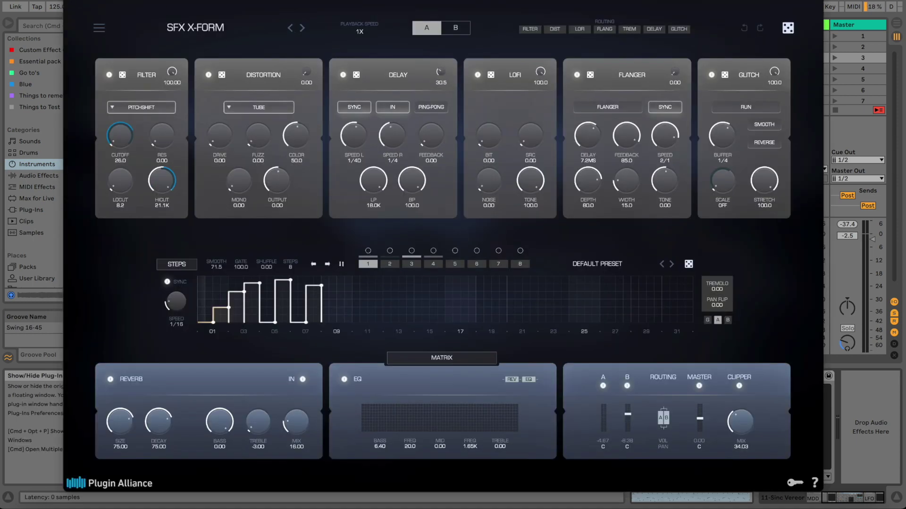
{"action": "key", "text": "super+alt+p"}
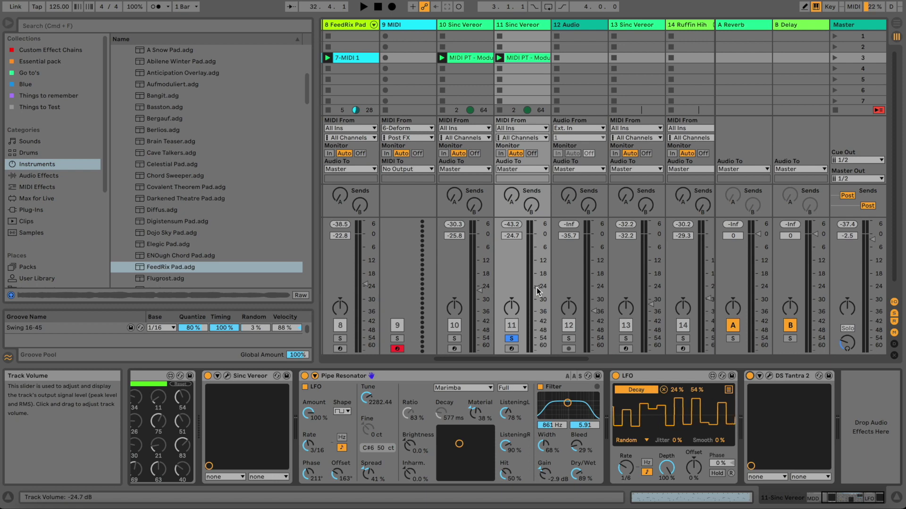
{"action": "key", "text": "space"}
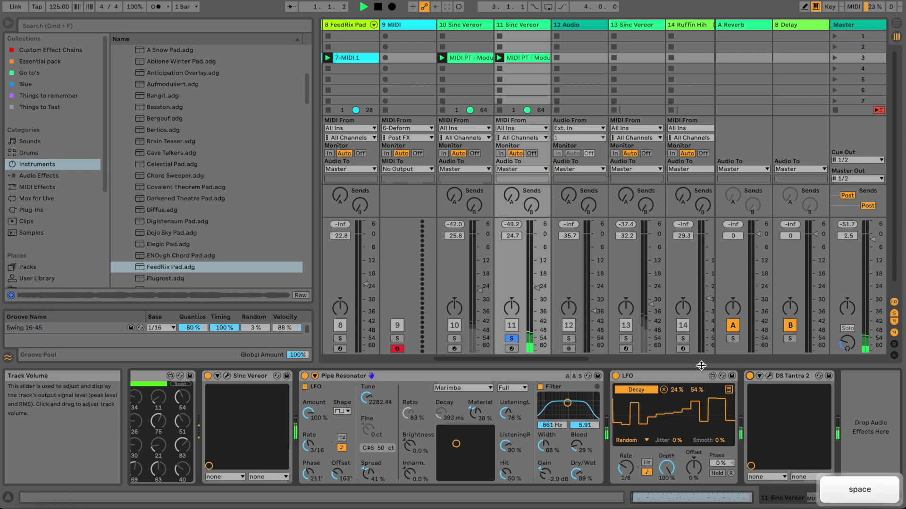
{"action": "left_click", "coordinate": [749, 377]}
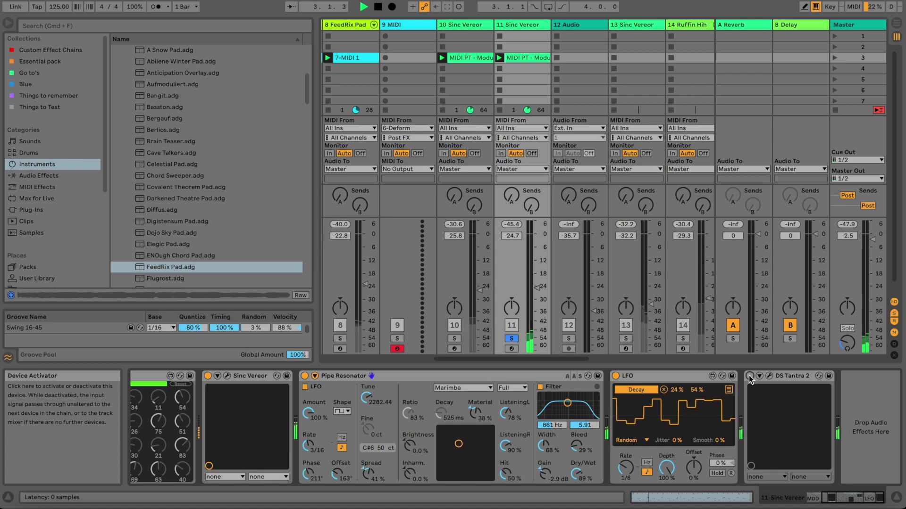
{"action": "left_click", "coordinate": [750, 376]}
{"action": "left_click", "coordinate": [769, 376]}
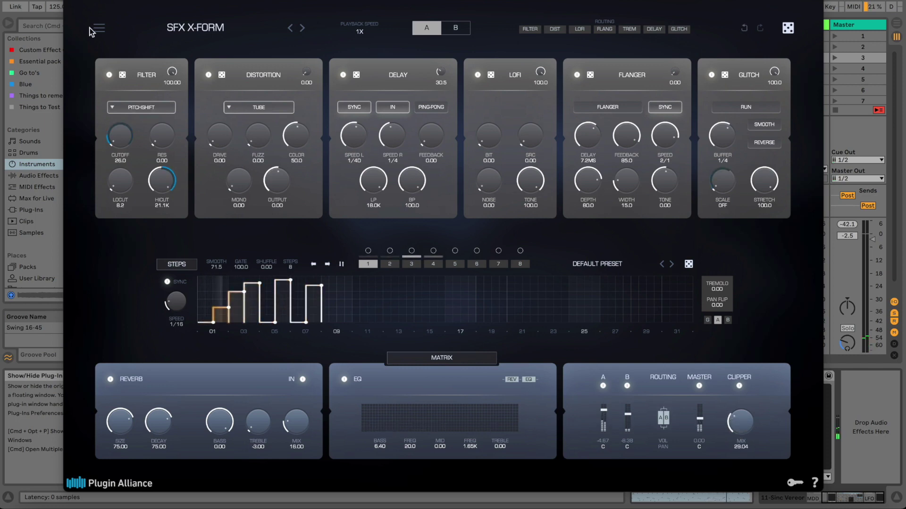
{"action": "key", "text": "super+alt+p"}
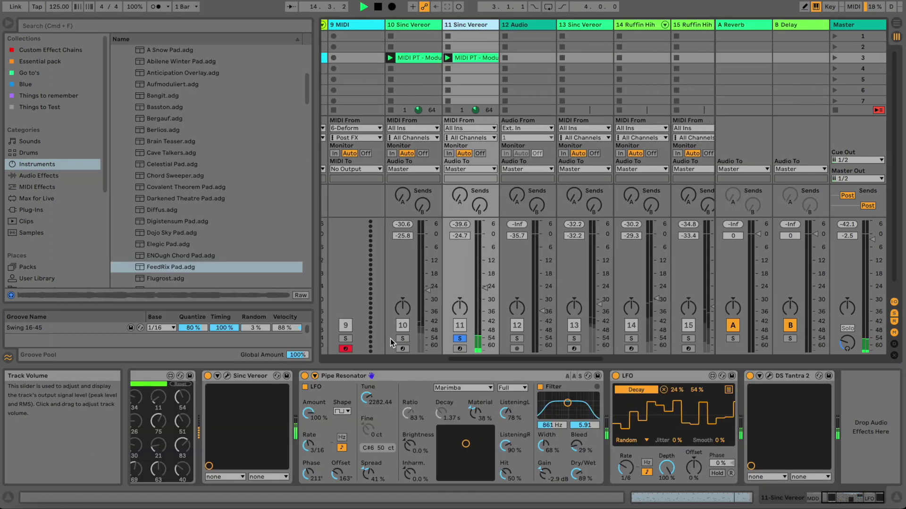
Solo track 10, then track 13 Sinc Vereor, alongside track 11, adjusting their levels
{"action": "left_click", "coordinate": [402, 339]}
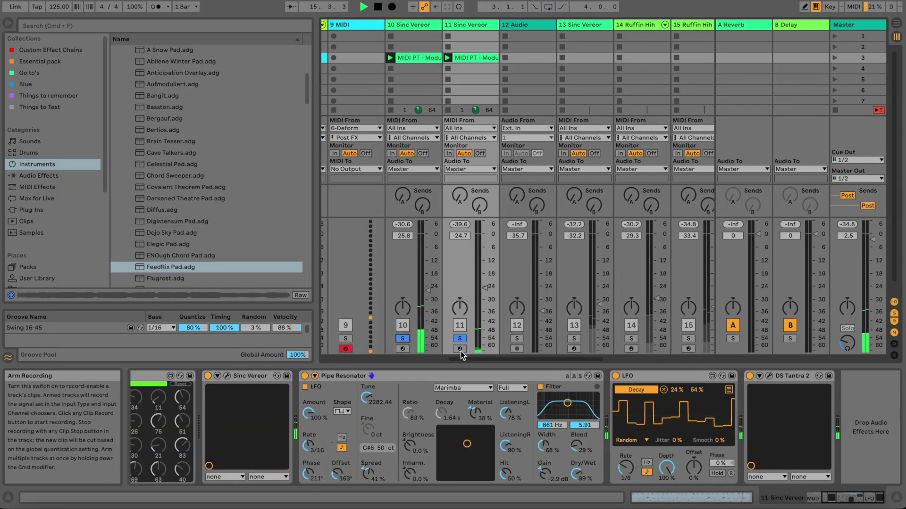
{"action": "left_click_drag", "start_coordinate": [461, 354], "coordinate": [502, 357]}
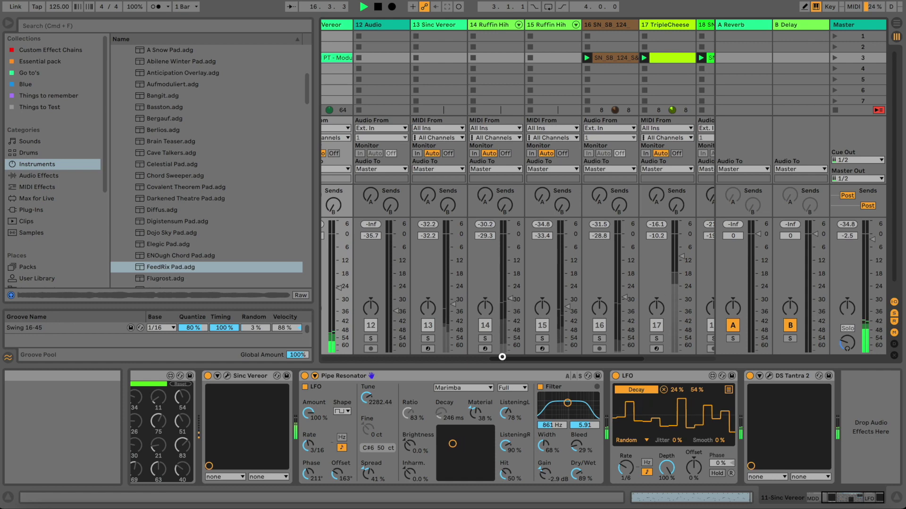
{"action": "left_click", "coordinate": [427, 339]}
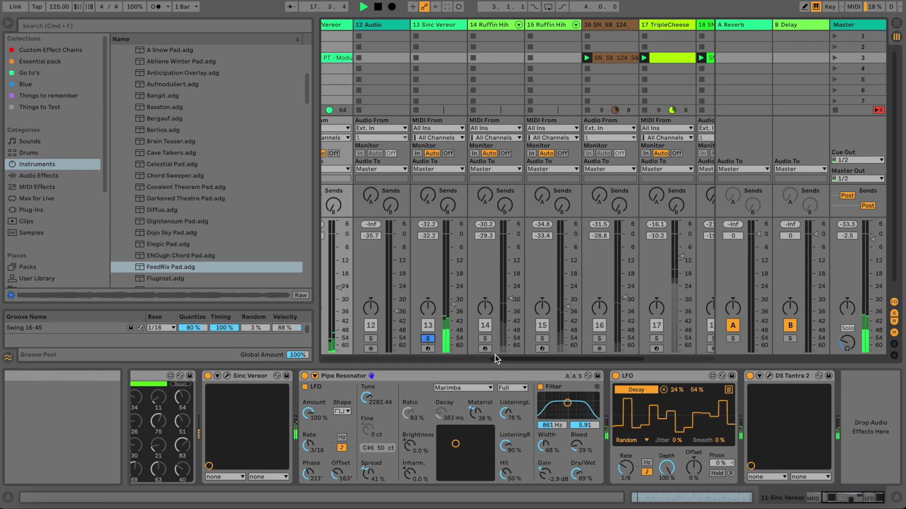
{"action": "left_click_drag", "start_coordinate": [495, 354], "coordinate": [404, 346]}
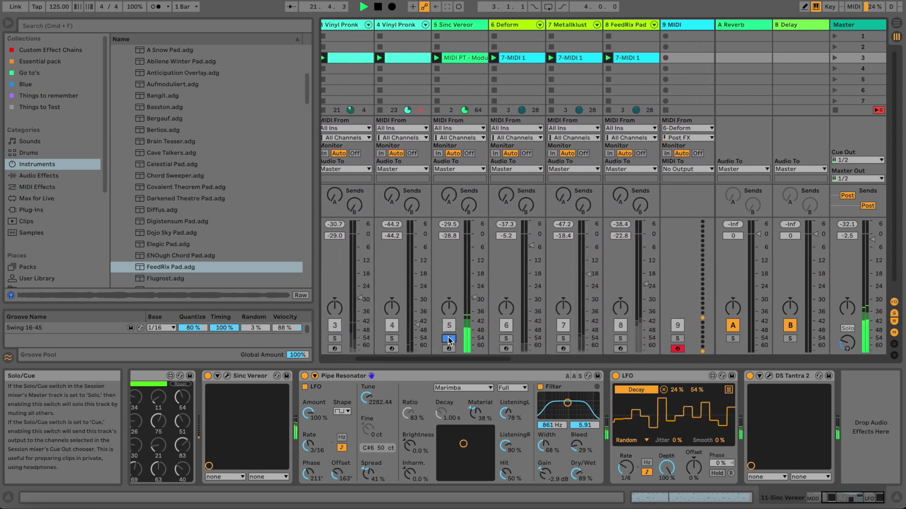
Take track 5 out of solo, scroll the mixer, and leave only the Deform track soloed
{"action": "left_click", "coordinate": [449, 338]}
{"action": "left_click", "coordinate": [449, 338]}
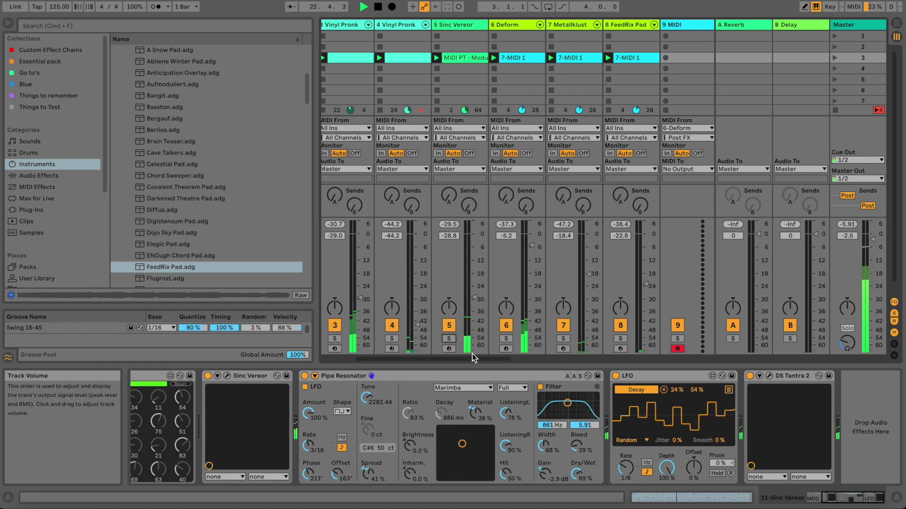
{"action": "scroll", "coordinate": [467, 357], "scroll_direction": "left", "scroll_amount": 5}
{"action": "left_click", "coordinate": [412, 354]}
{"action": "left_click_drag", "start_coordinate": [418, 355], "coordinate": [535, 357]}
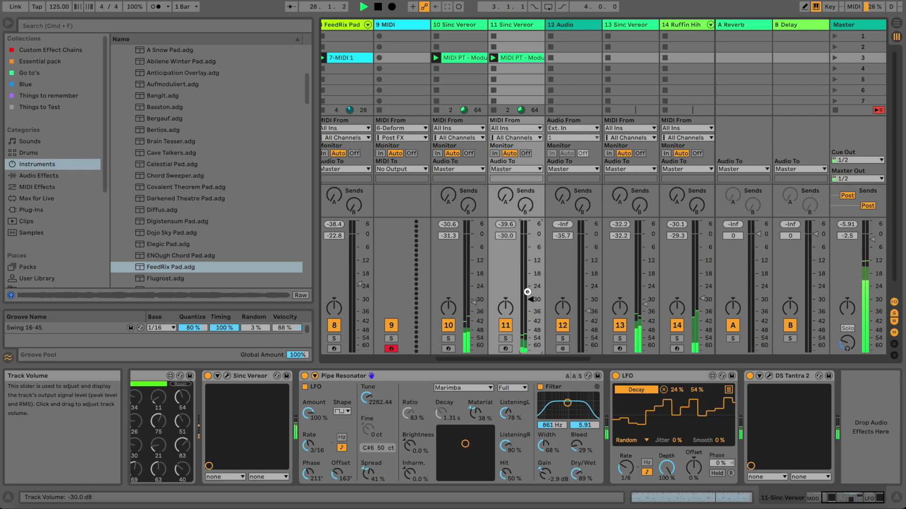
{"action": "left_click_drag", "start_coordinate": [480, 360], "coordinate": [451, 359]}
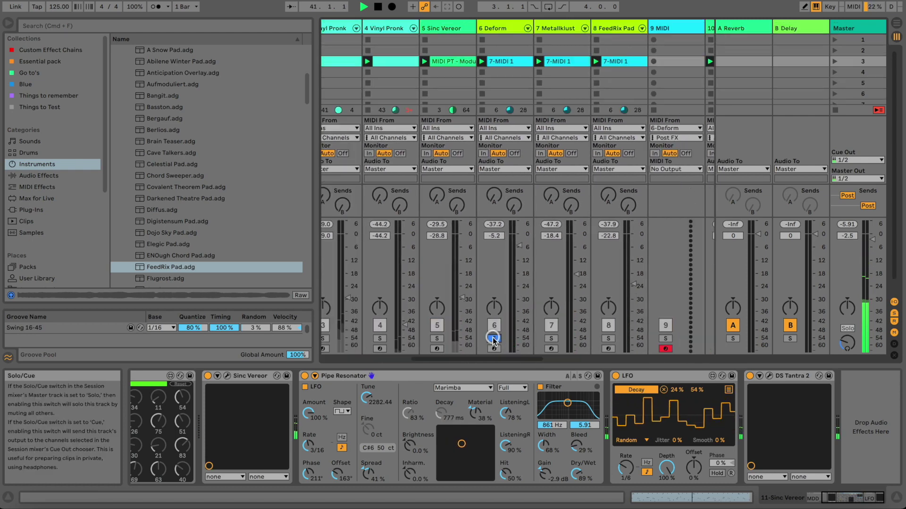
Solo tracks 7 Metallkluster and 8 FeedRix Pad in turn, viewing each clip, then unsolo track 8
{"action": "left_click", "coordinate": [500, 62]}
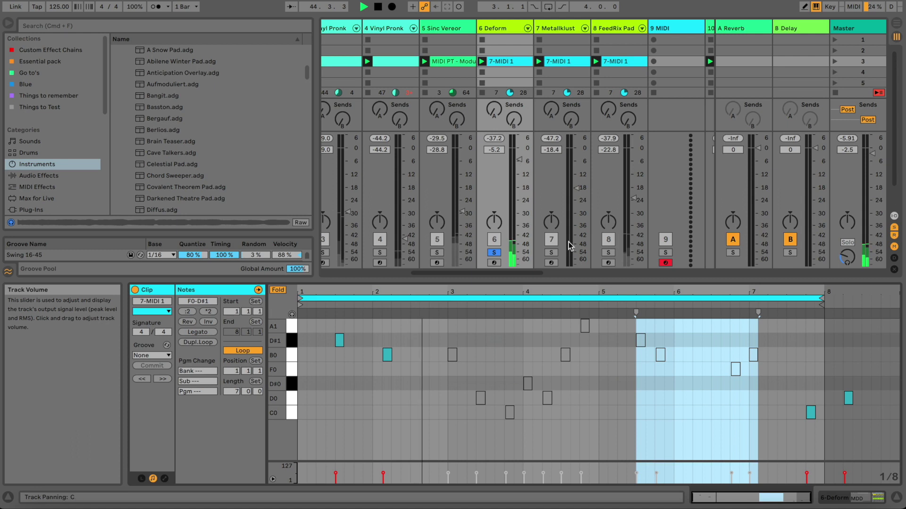
{"action": "left_click", "coordinate": [551, 252]}
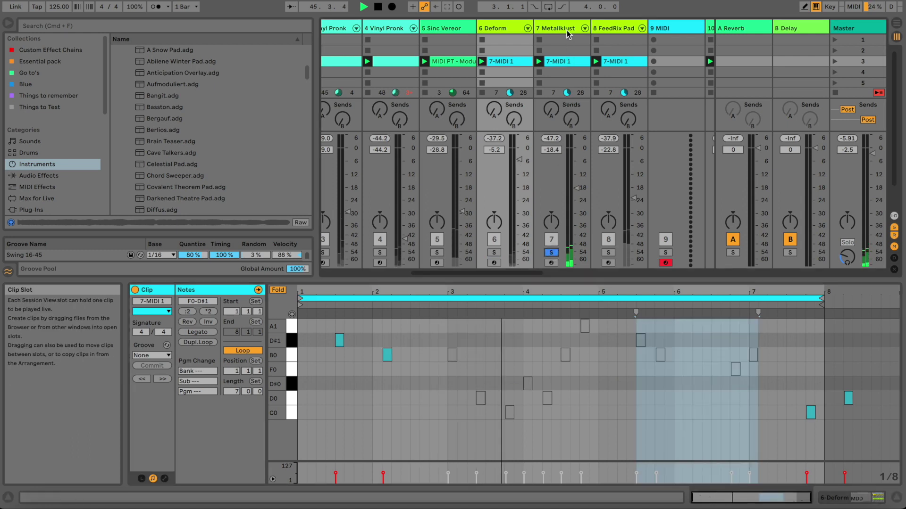
{"action": "left_click", "coordinate": [566, 29]}
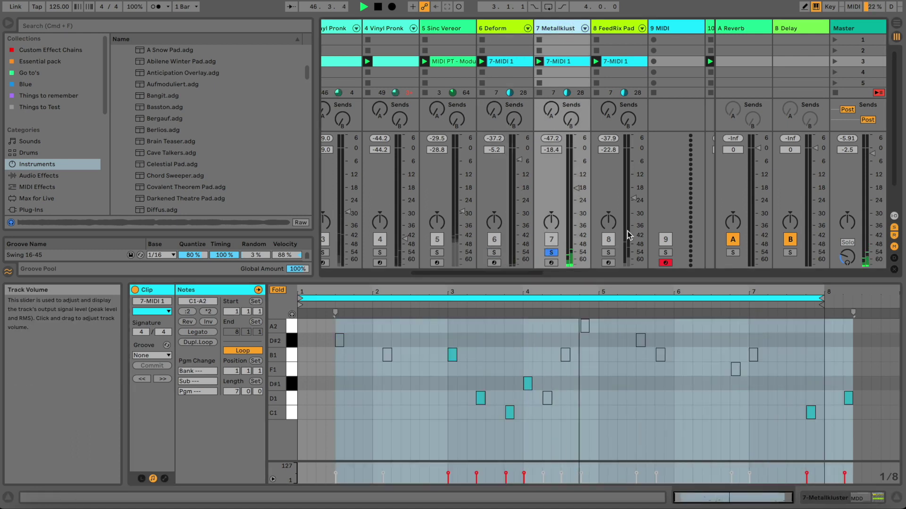
{"action": "left_click", "coordinate": [608, 253]}
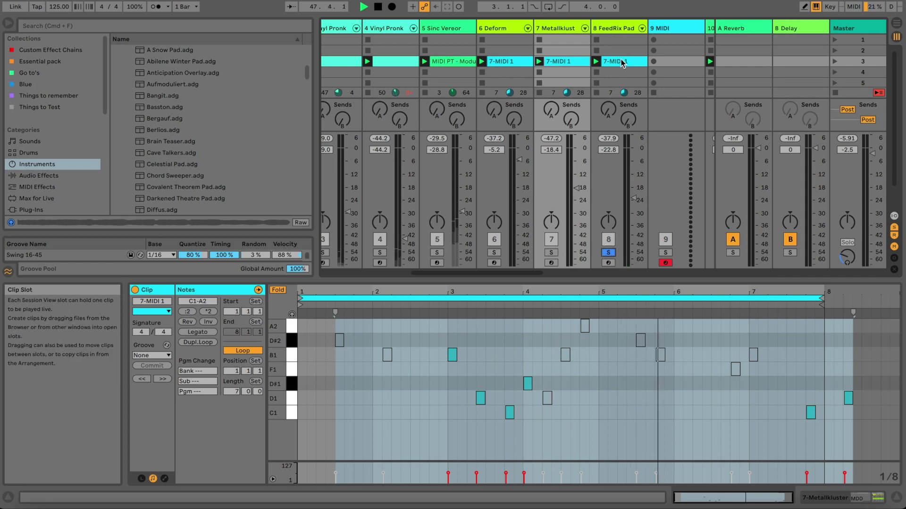
{"action": "left_click", "coordinate": [621, 27]}
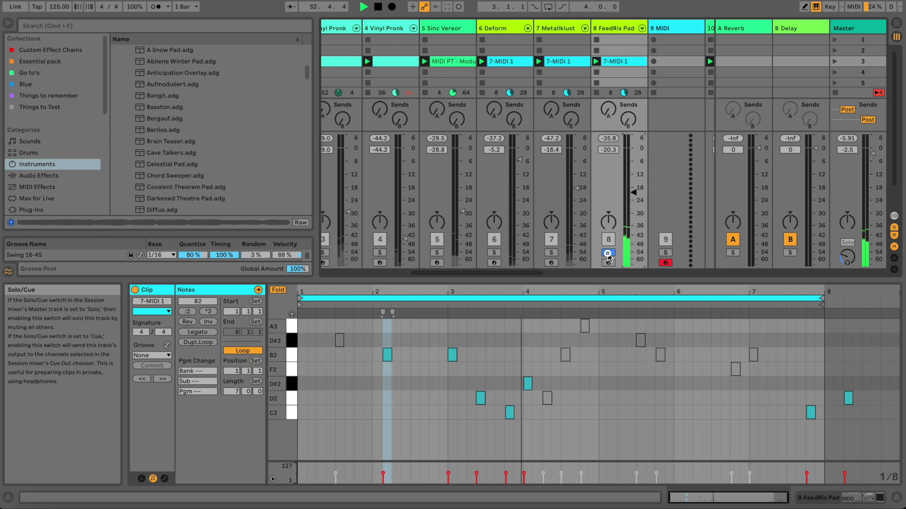
{"action": "left_click", "coordinate": [608, 253]}
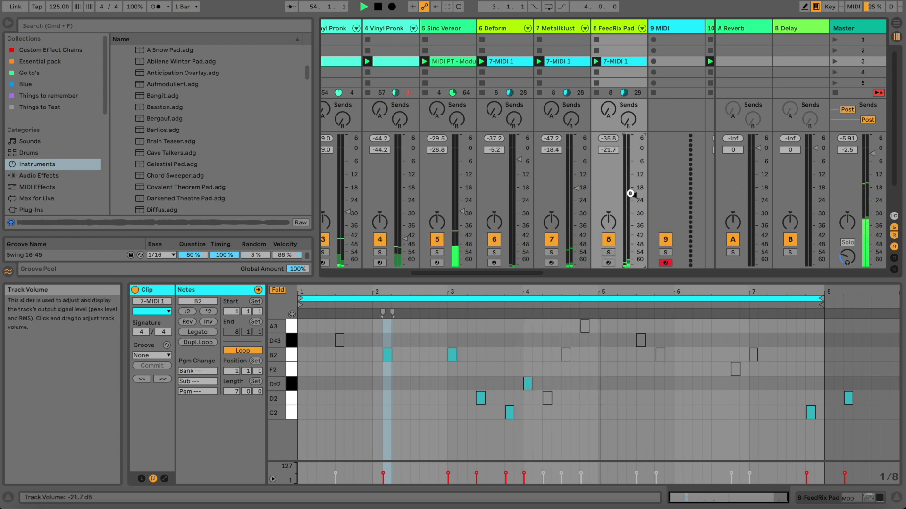
Bring FeedRix Pad to about -15 dB, switch the D6 chain back on, and fold the drum rack
{"action": "scroll", "coordinate": [631, 193], "scroll_direction": "up", "scroll_amount": 3}
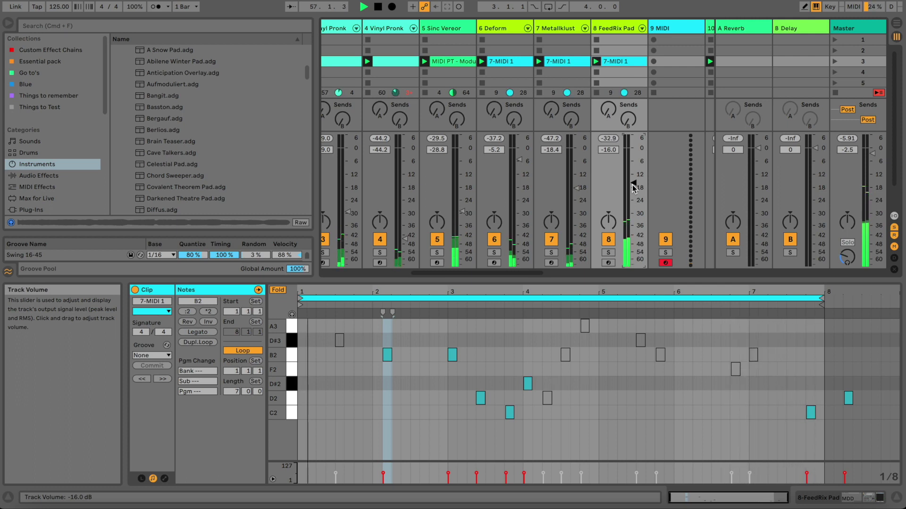
{"action": "scroll", "coordinate": [631, 184], "scroll_direction": "up", "scroll_amount": 3}
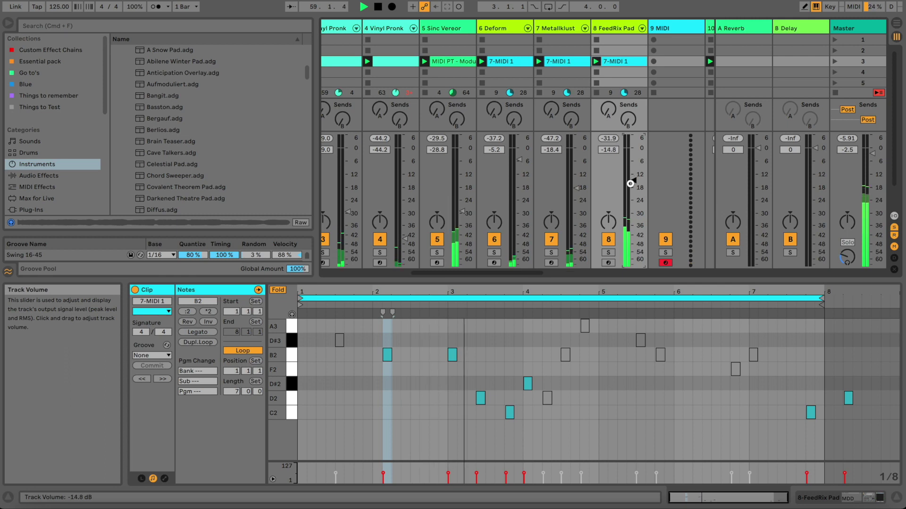
{"action": "scroll", "coordinate": [629, 183], "scroll_direction": "down", "scroll_amount": 2}
{"action": "left_click_drag", "start_coordinate": [524, 273], "coordinate": [342, 275]}
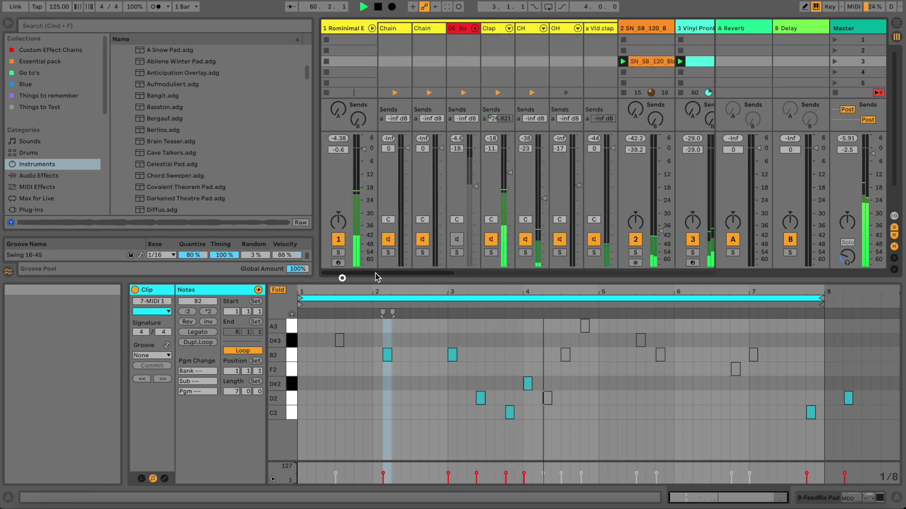
{"action": "left_click", "coordinate": [458, 241]}
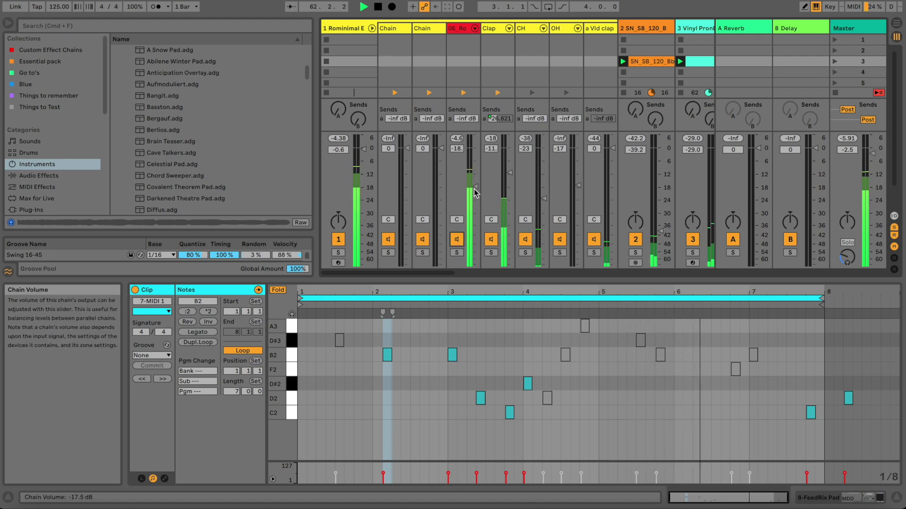
{"action": "left_click", "coordinate": [475, 191]}
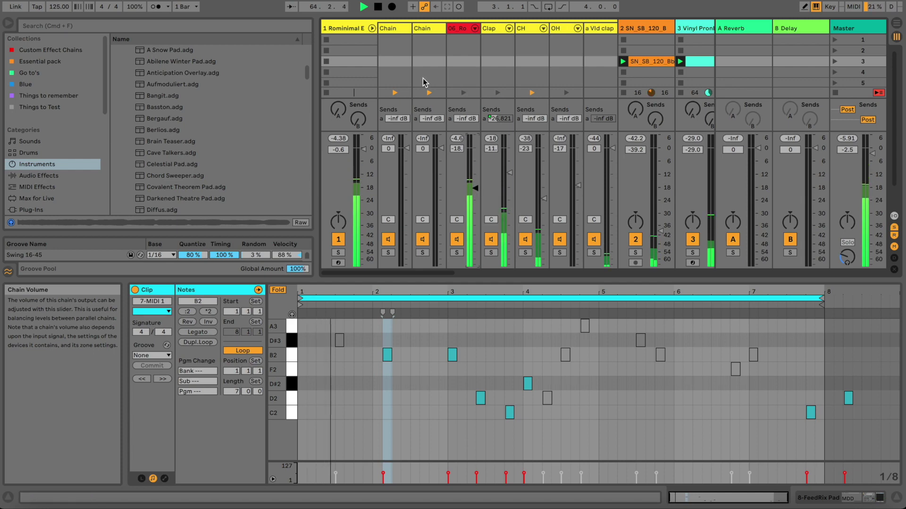
{"action": "left_click", "coordinate": [372, 28]}
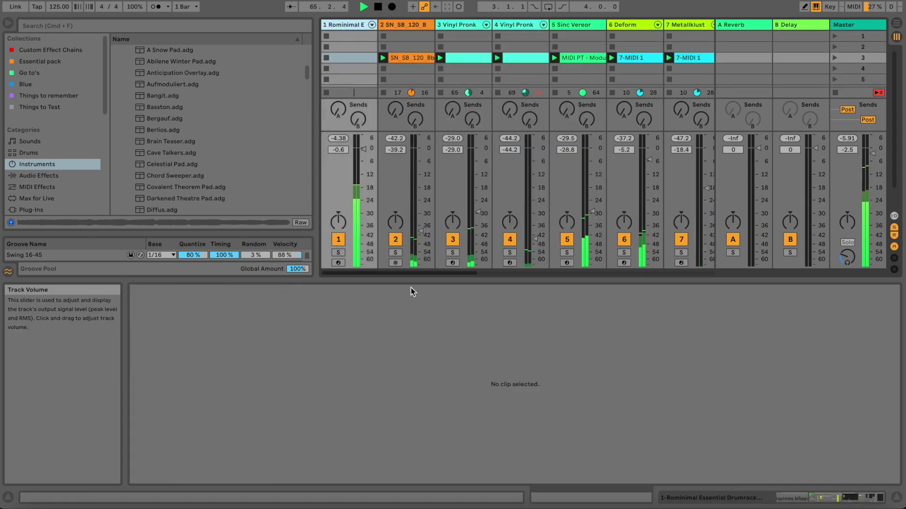
Stop playback and mute the hi-hat track 20
{"action": "key", "text": "space"}
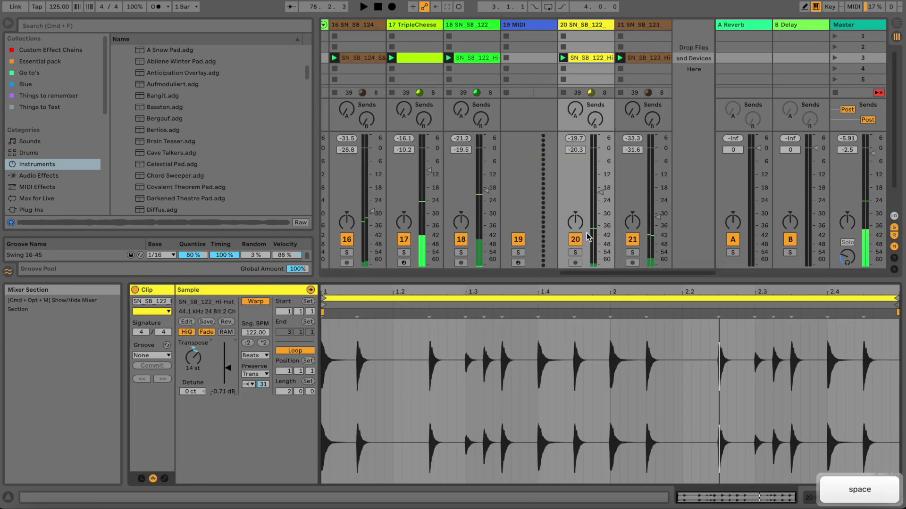
{"action": "left_click", "coordinate": [575, 239]}
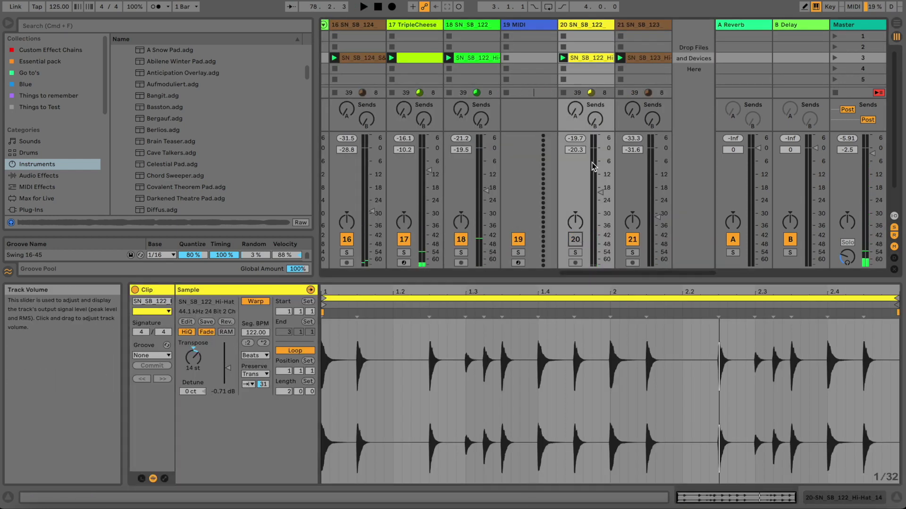
{"action": "left_click_drag", "start_coordinate": [626, 274], "coordinate": [416, 265]}
Open track 5's Sinc Vereor plug-in window showing the Ruffin_Modular_Bell patch
{"action": "left_click", "coordinate": [480, 27]}
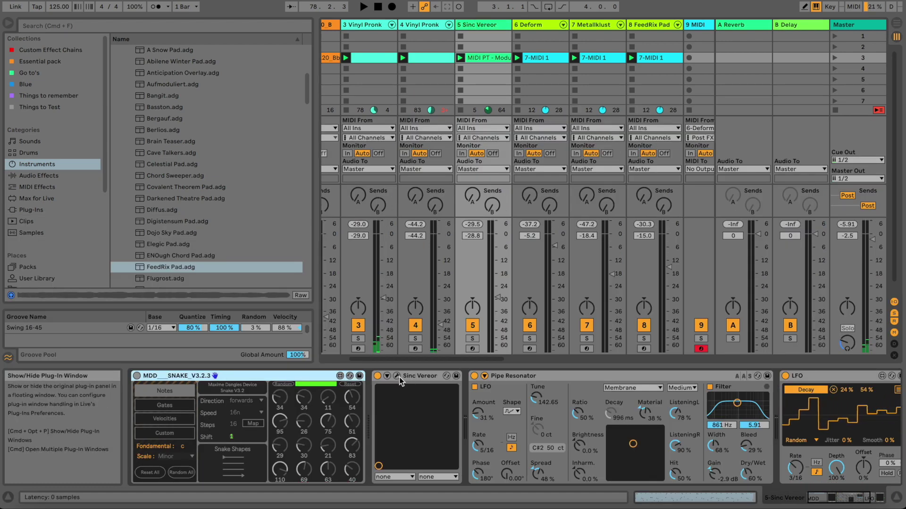
{"action": "left_click", "coordinate": [431, 376]}
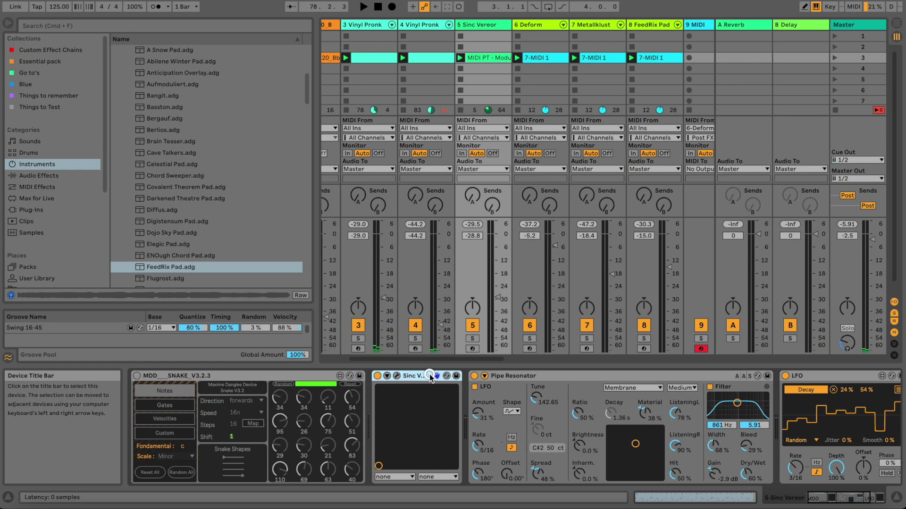
{"action": "left_click", "coordinate": [834, 499]}
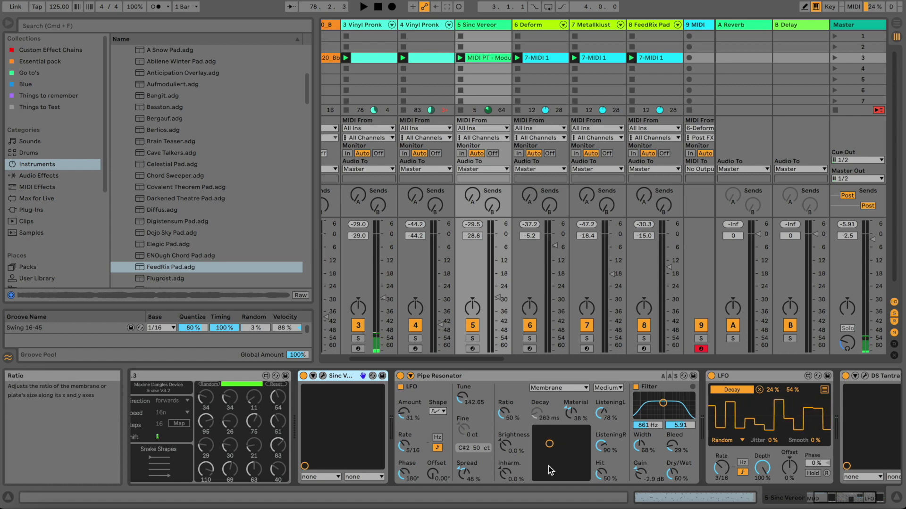
{"action": "scroll", "coordinate": [849, 425], "scroll_direction": "right", "scroll_amount": 3}
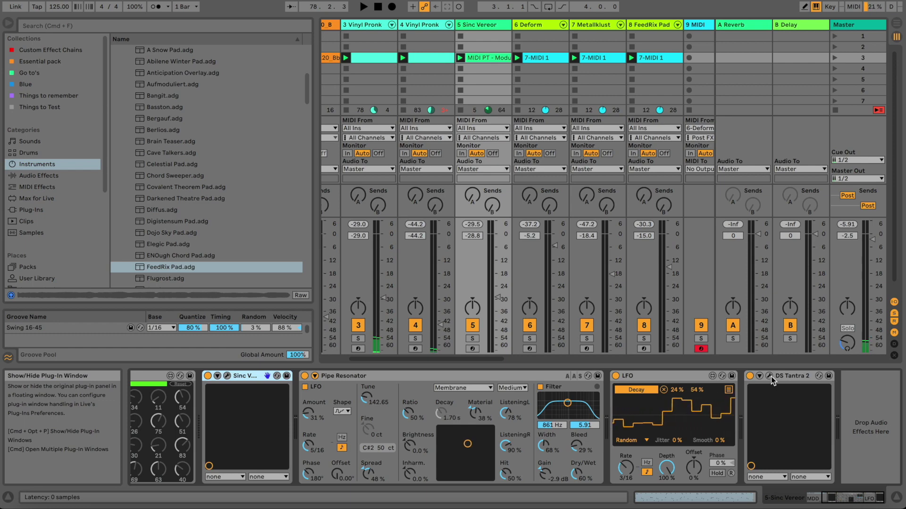
{"action": "left_click", "coordinate": [829, 498]}
{"action": "left_click_drag", "start_coordinate": [829, 498], "coordinate": [783, 488]}
{"action": "left_click", "coordinate": [402, 376]}
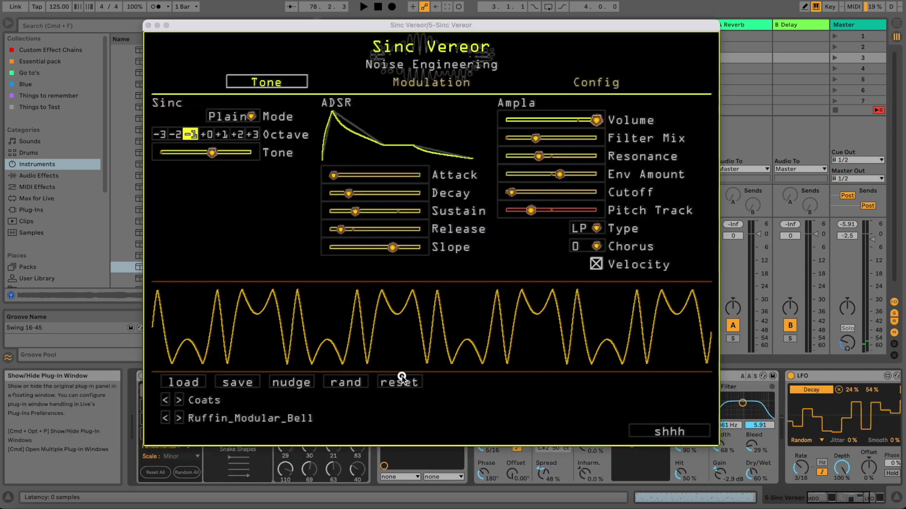
Confirm Plain in the Sinc Vereor Mode list, then close the plug-in window
{"action": "left_click", "coordinate": [232, 117]}
{"action": "left_click", "coordinate": [254, 162]}
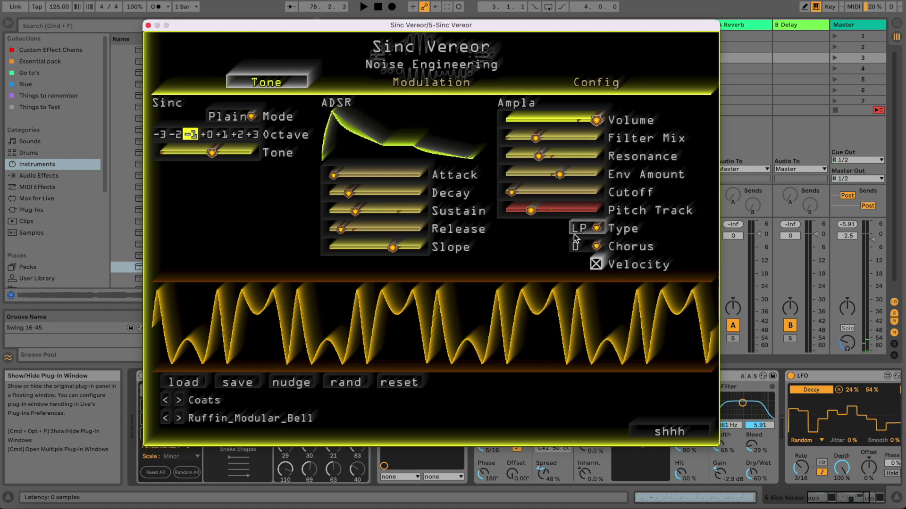
{"action": "left_click", "coordinate": [148, 25]}
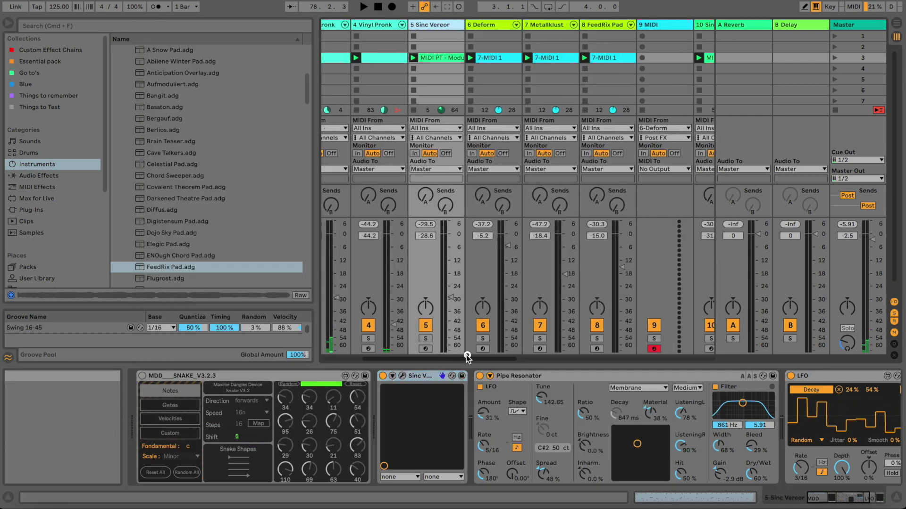
Show track 1 Rominimal's Instant minimal_Ruffinstudio_beta drum rack with its Pattern, Swing and Shift controls
{"action": "left_click_drag", "start_coordinate": [467, 357], "coordinate": [426, 352]}
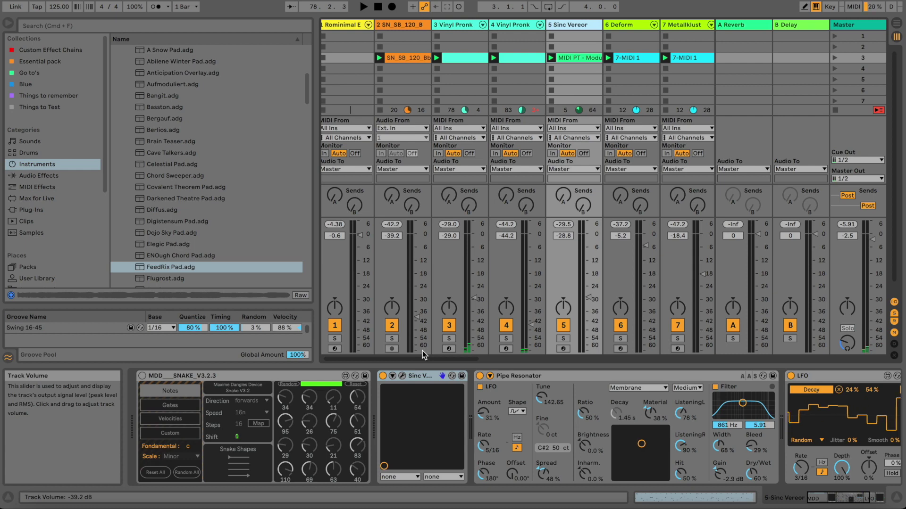
{"action": "left_click", "coordinate": [372, 24]}
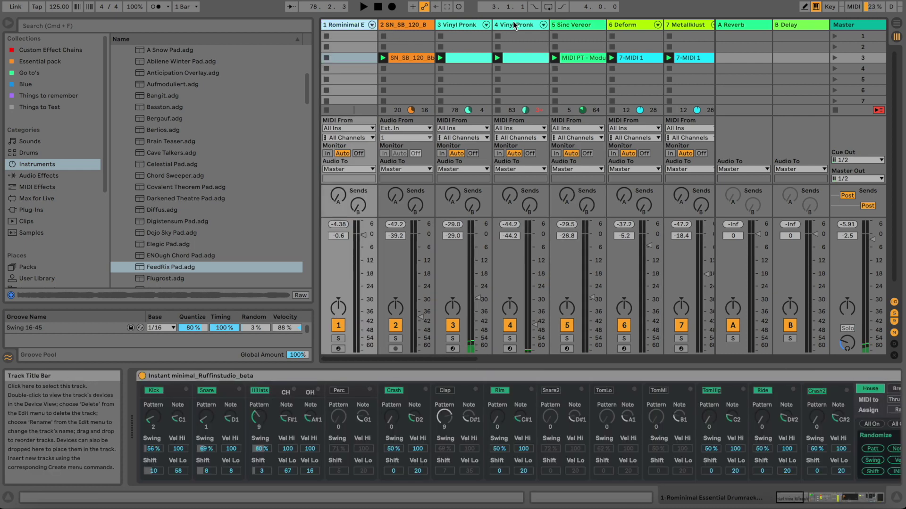